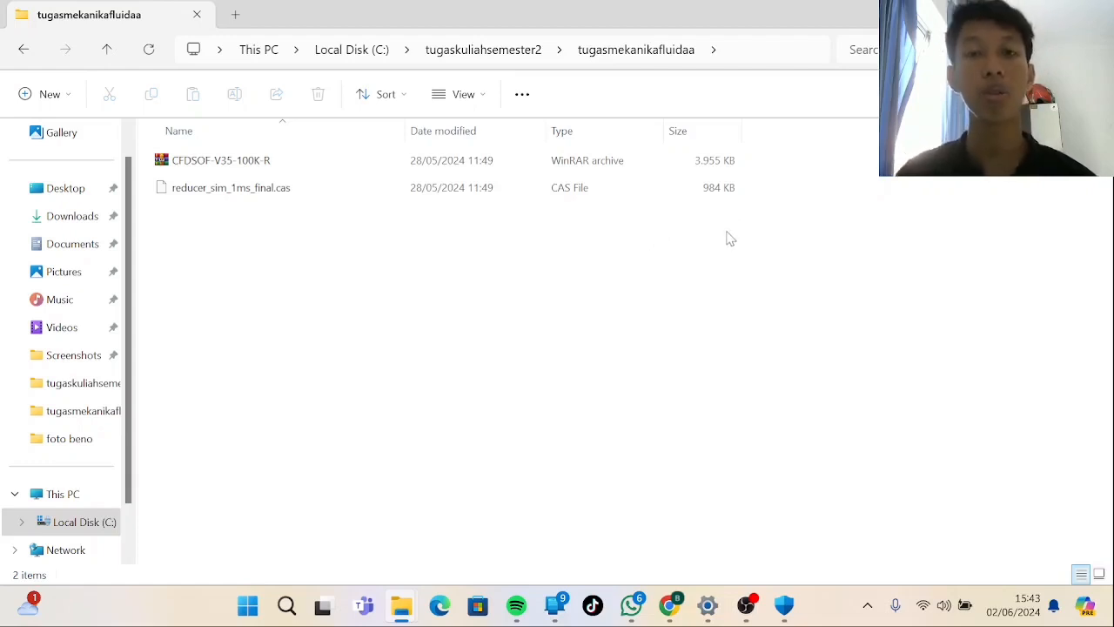
drag(746, 211, 733, 157)
click(645, 270)
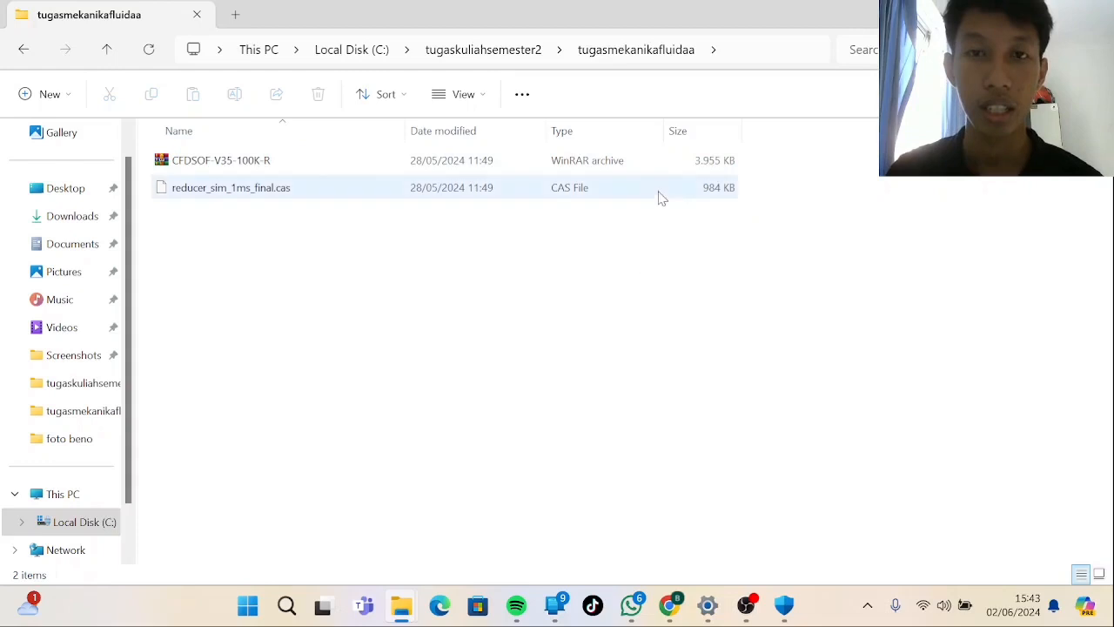
Switch to Windows Security and check the real-time protection state in the virus and threat protection settings.
click(708, 607)
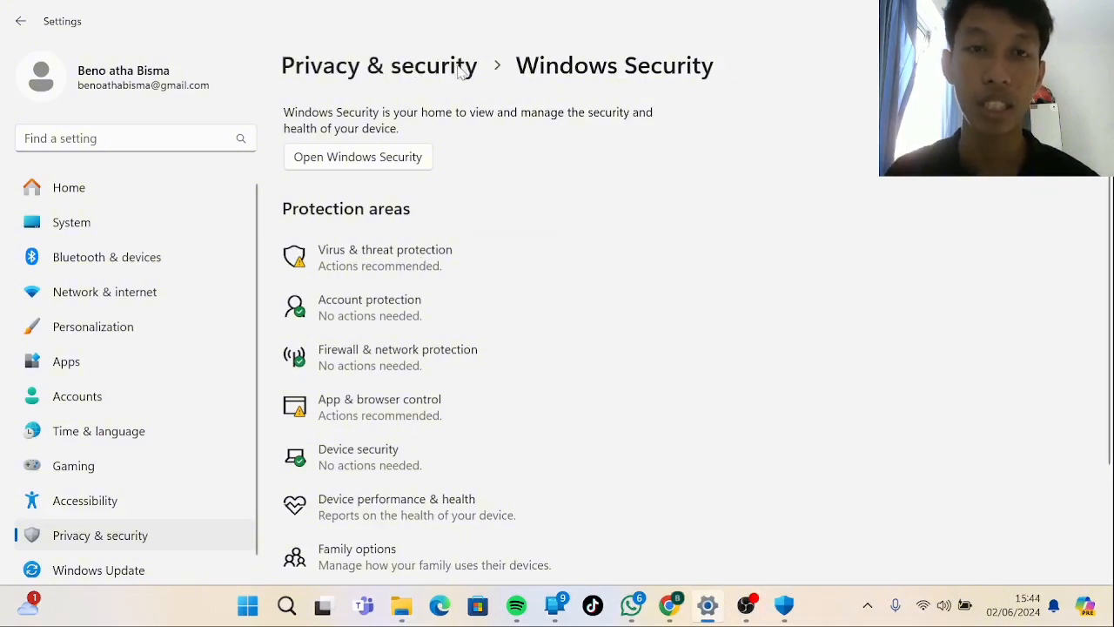
click(394, 259)
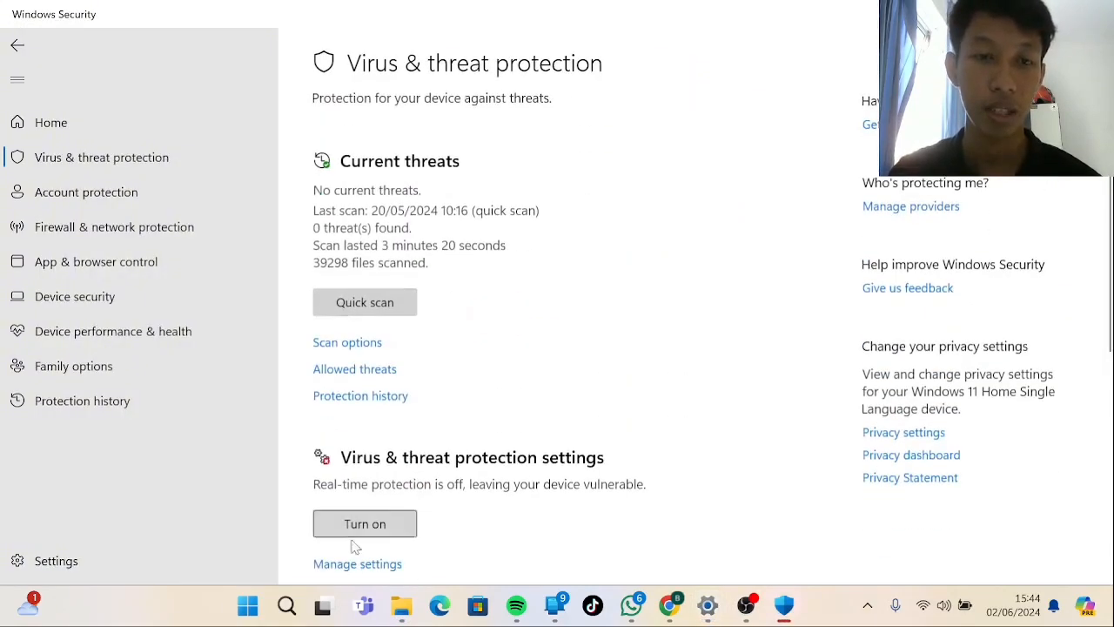
scroll(352, 577, down, 3)
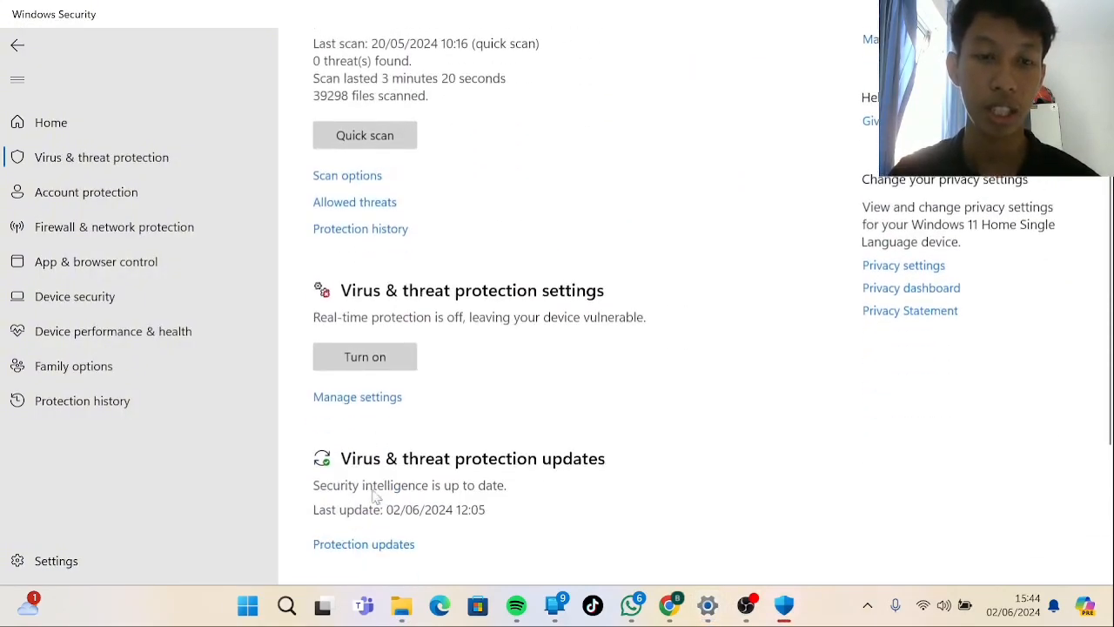
click(365, 402)
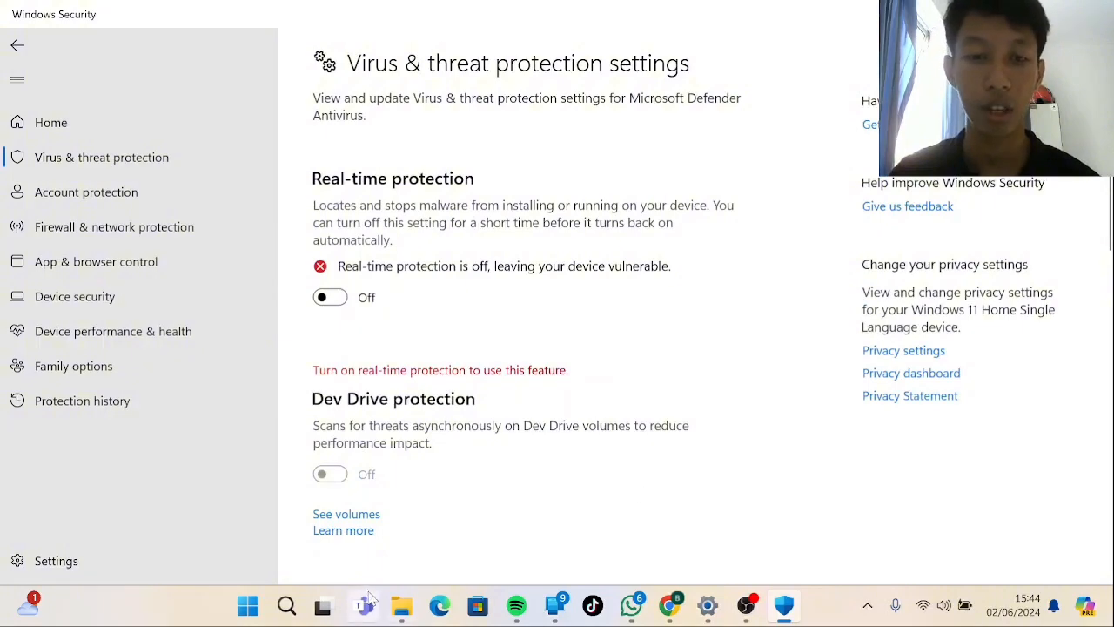
Return to the tugasmekanikafluidaa folder and extract the CFDSOF-V35-100K-R archive into a subfolder of the same name.
mouse_move(393, 610)
click(322, 503)
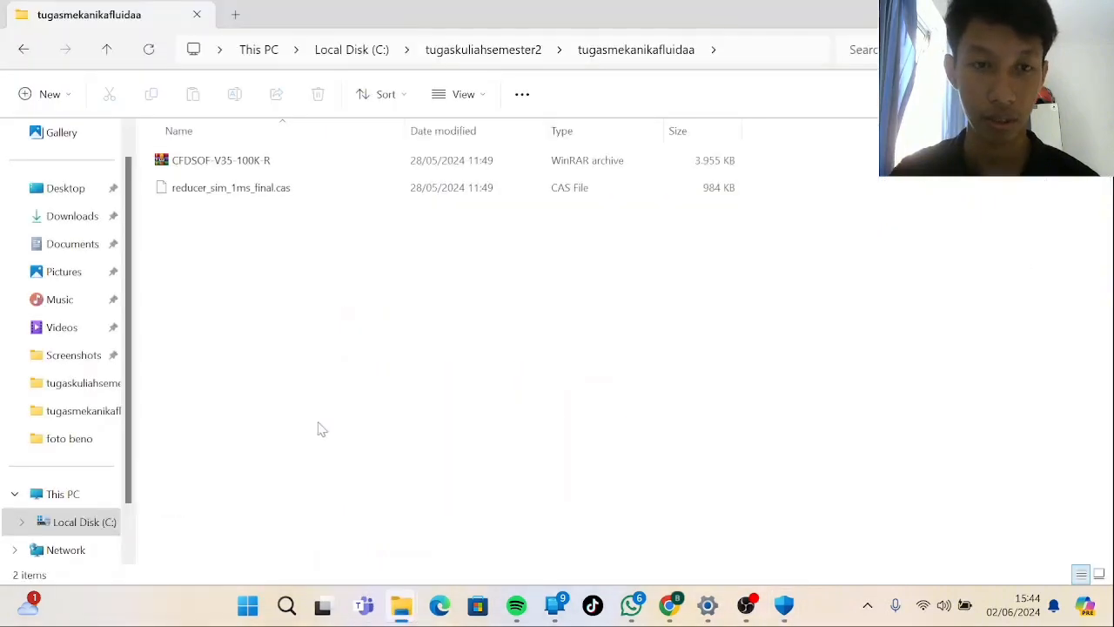
click(331, 161)
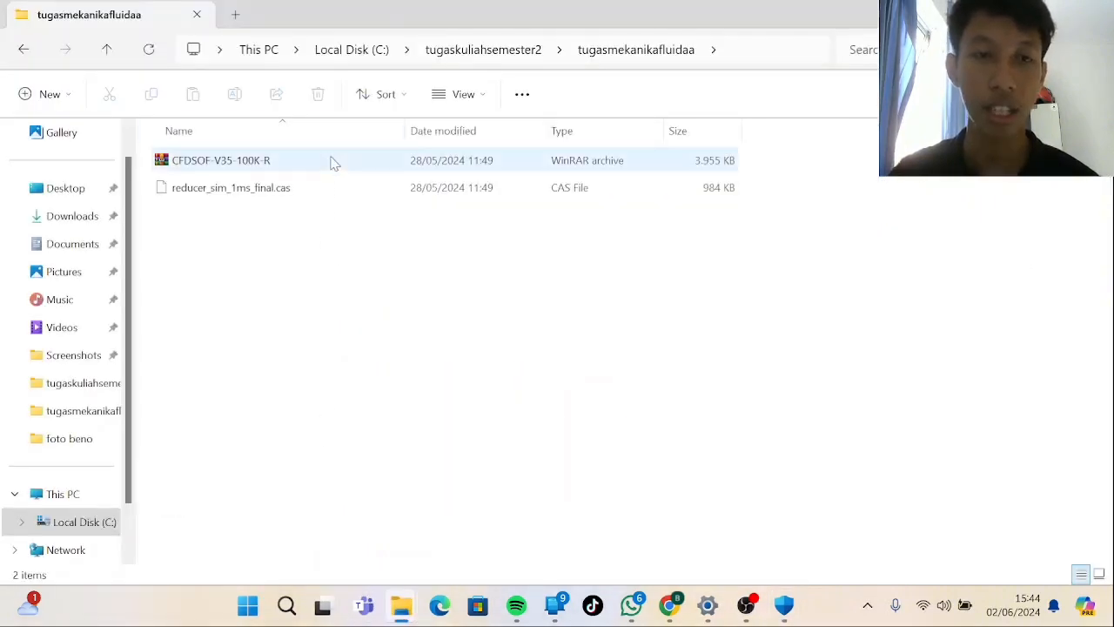
click(332, 162)
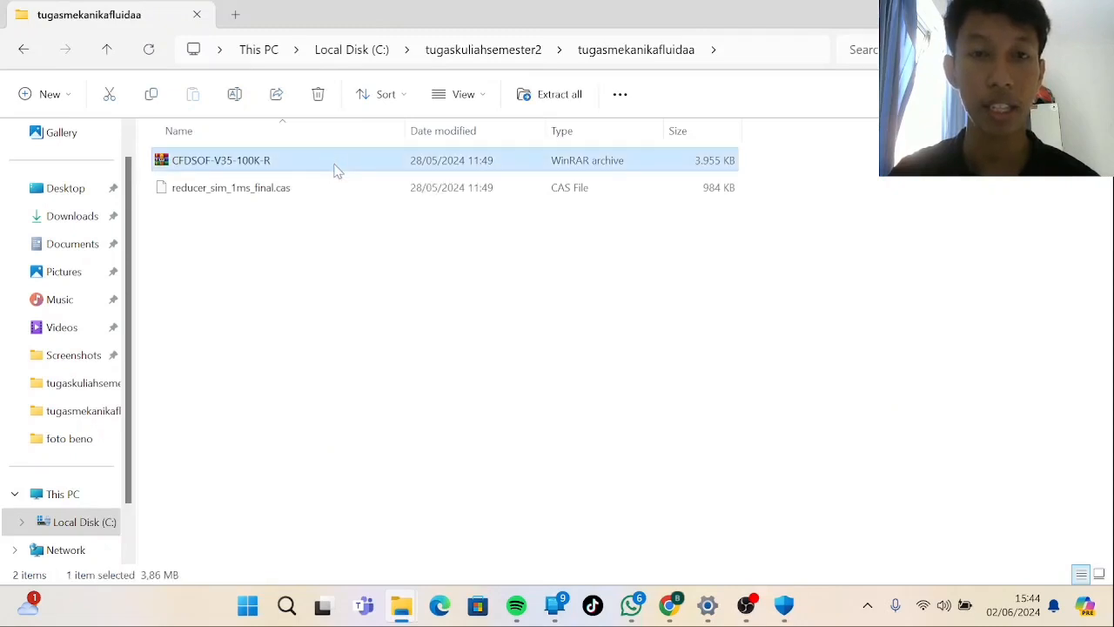
right_click(433, 166)
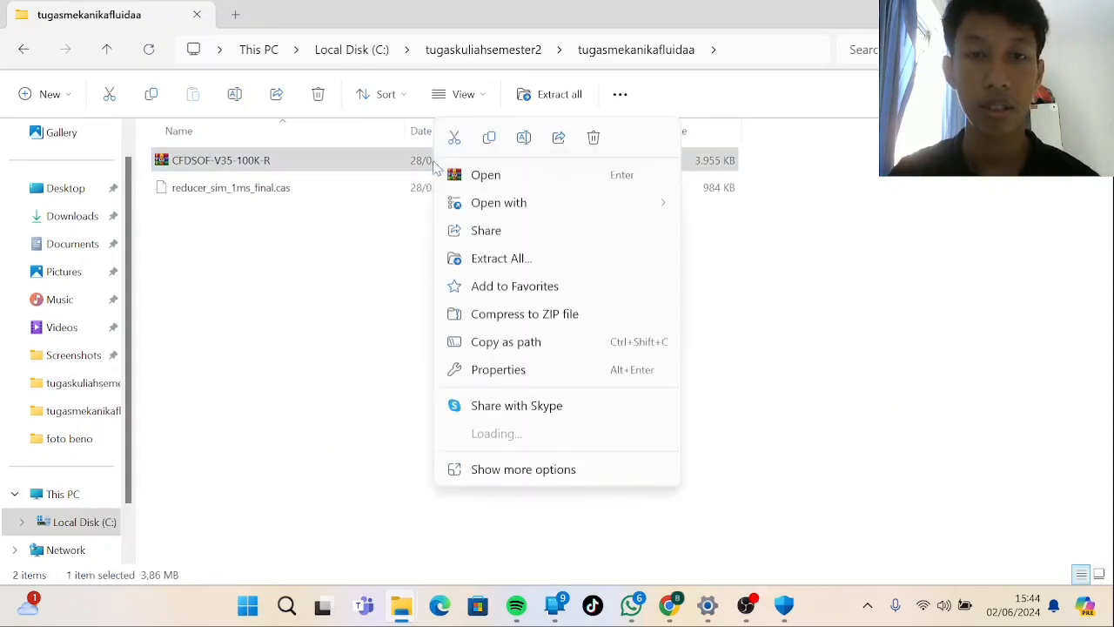
click(499, 258)
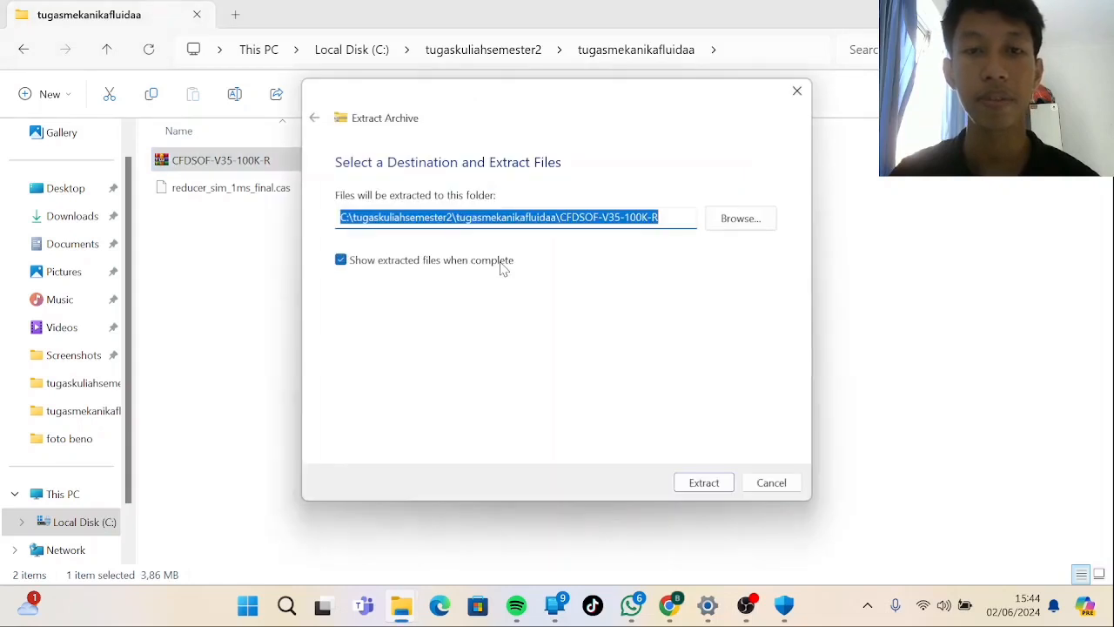
click(687, 484)
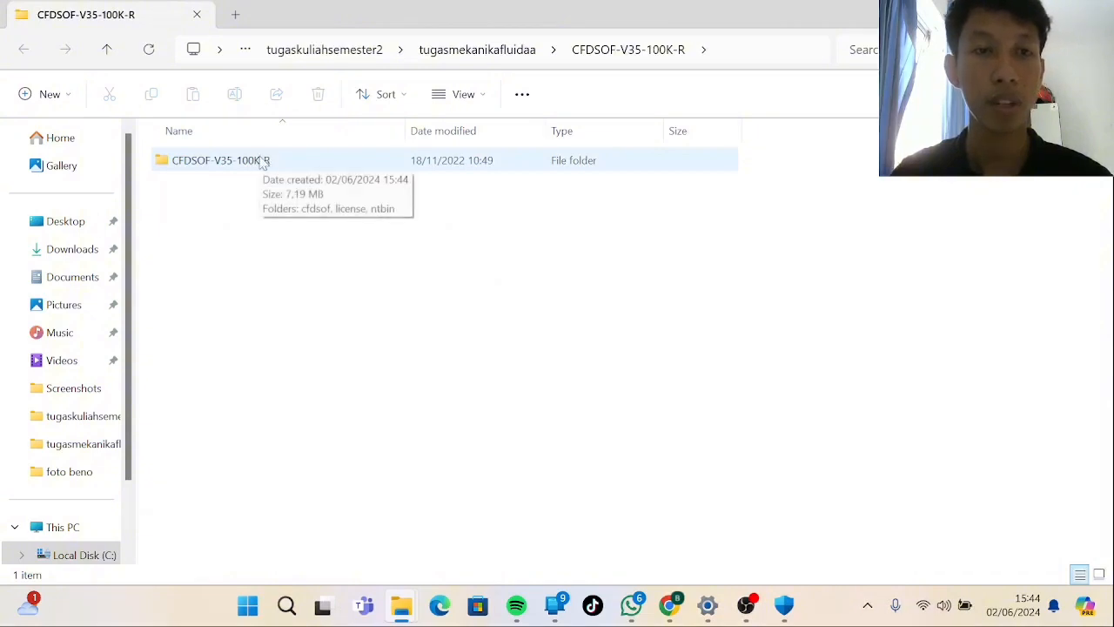
Create a folder named NTS inside the inner CFDSOF-V35-100K-R folder.
double_click(221, 160)
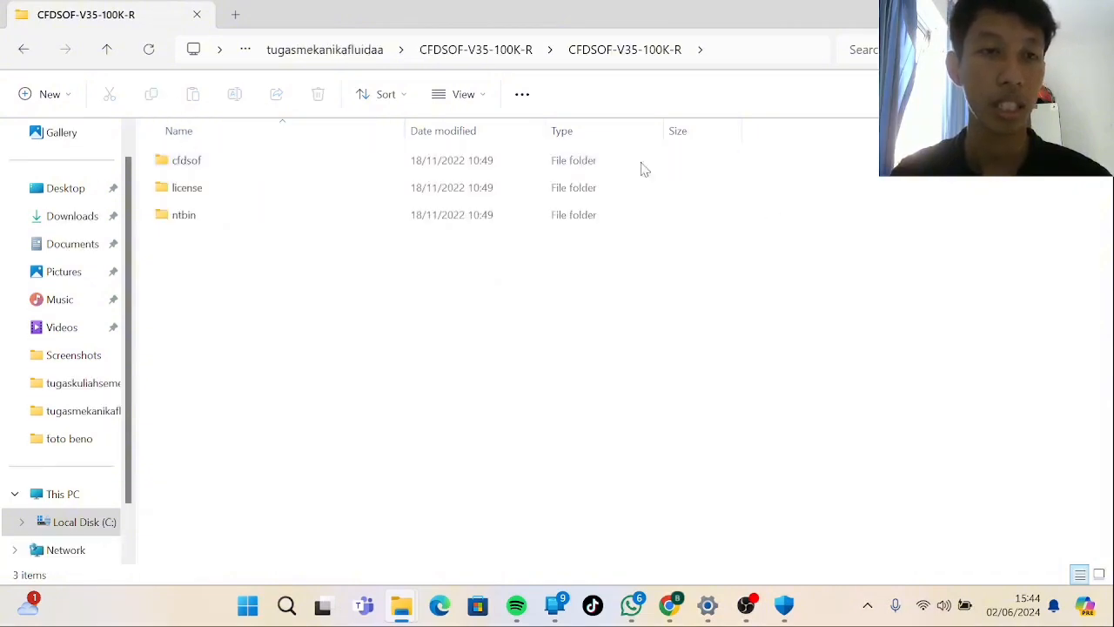
click(48, 94)
click(69, 133)
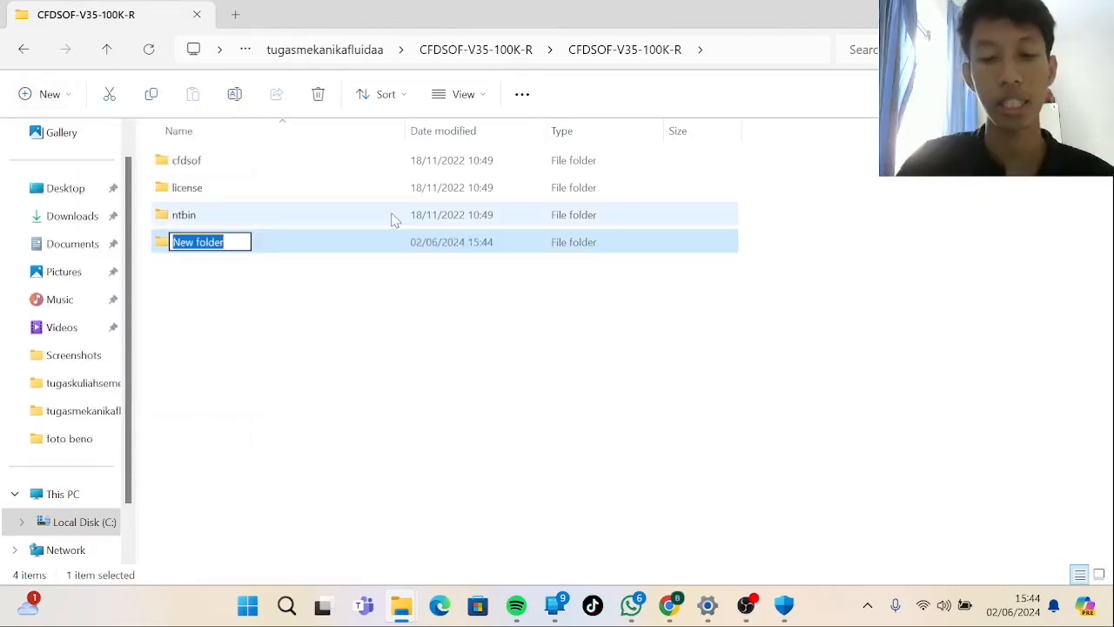
text(NTS)
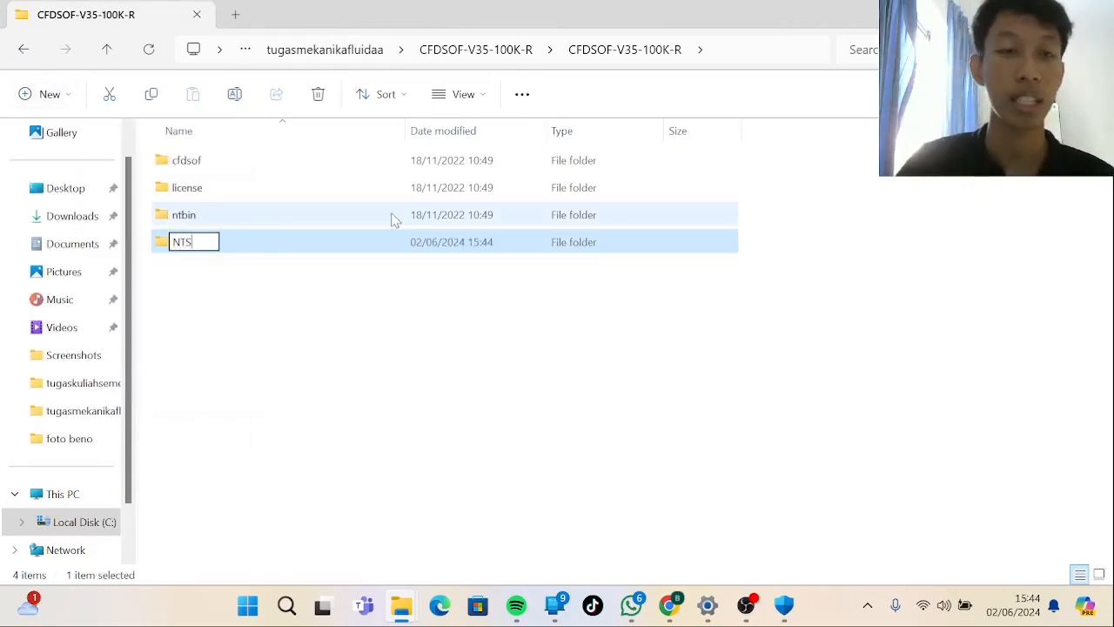
click(335, 296)
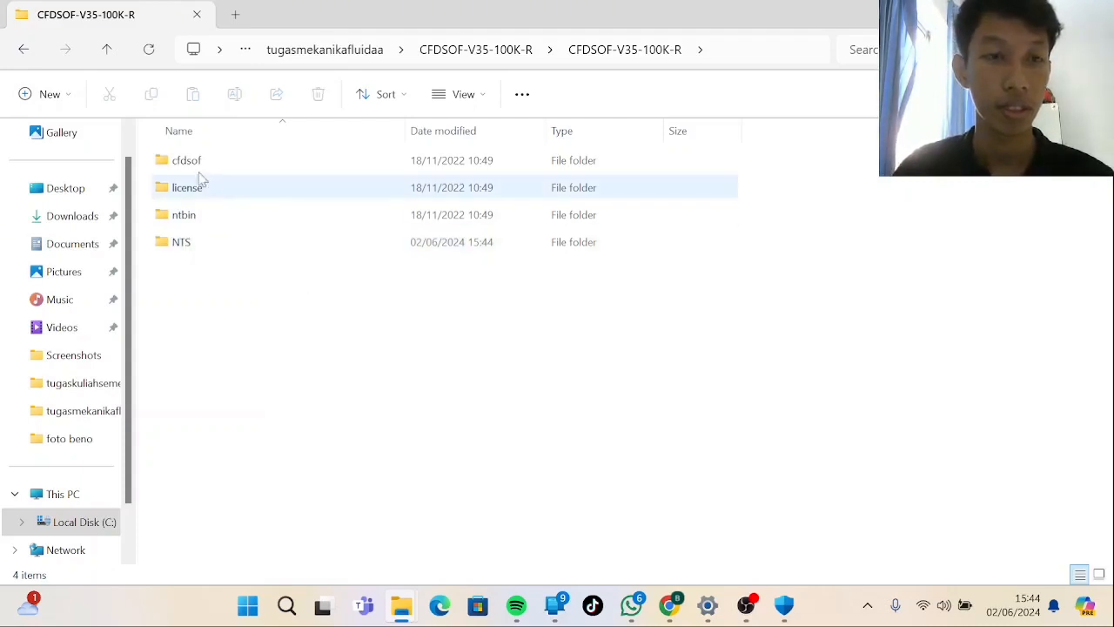
Move reducer_sim_1ms_final.cas from tugasmekanikafluidaa into the NTS folder inside the inner CFDSOF-V35-100K-R folder.
click(25, 49)
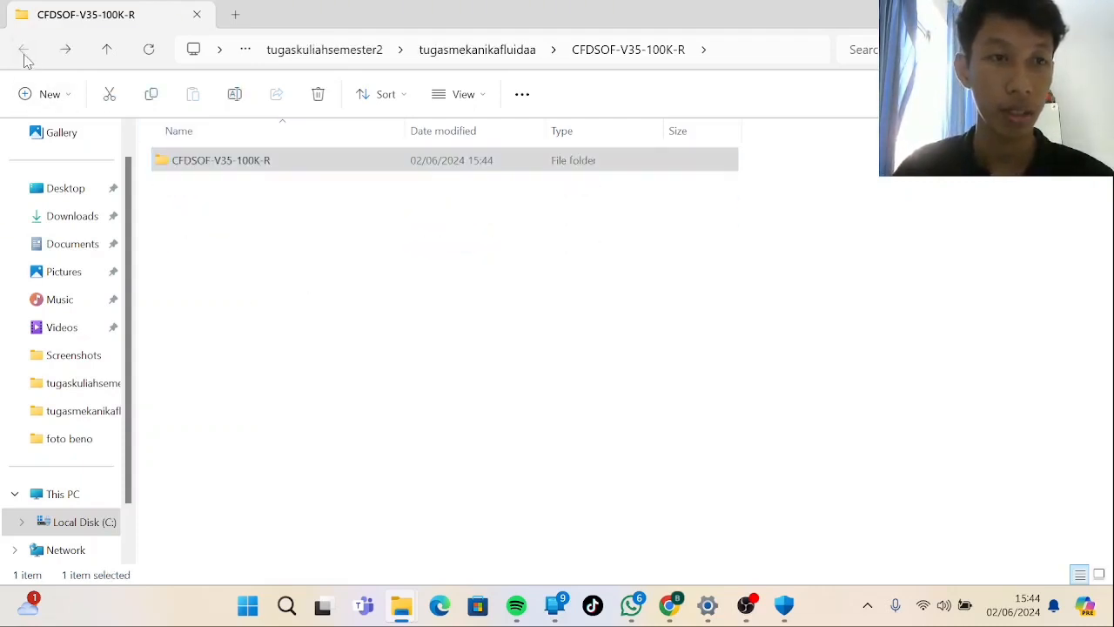
click(478, 54)
click(305, 217)
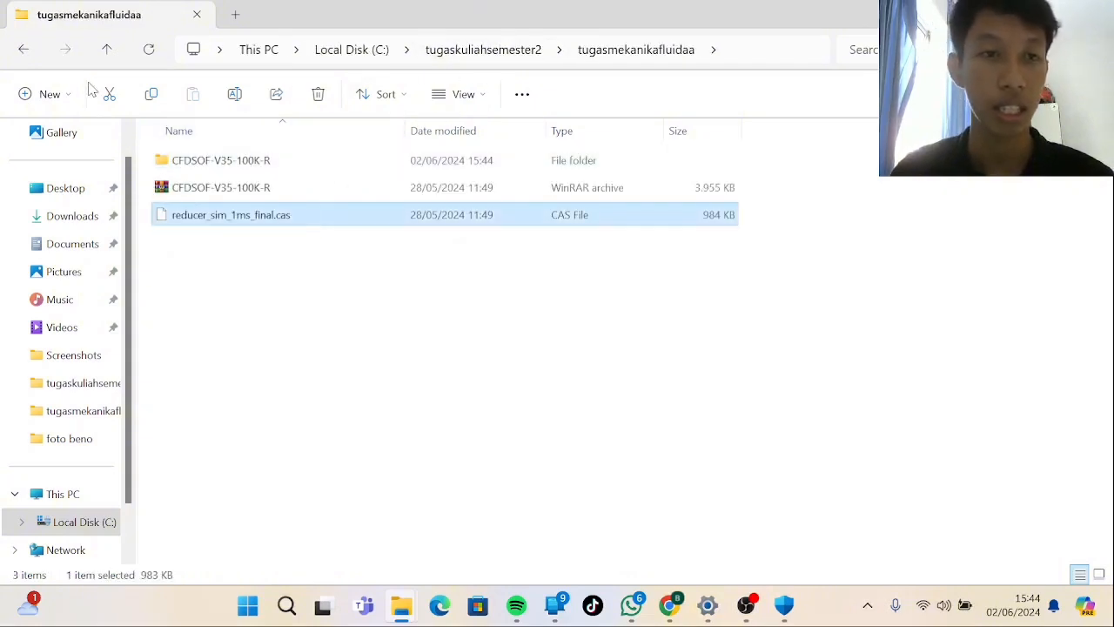
click(124, 102)
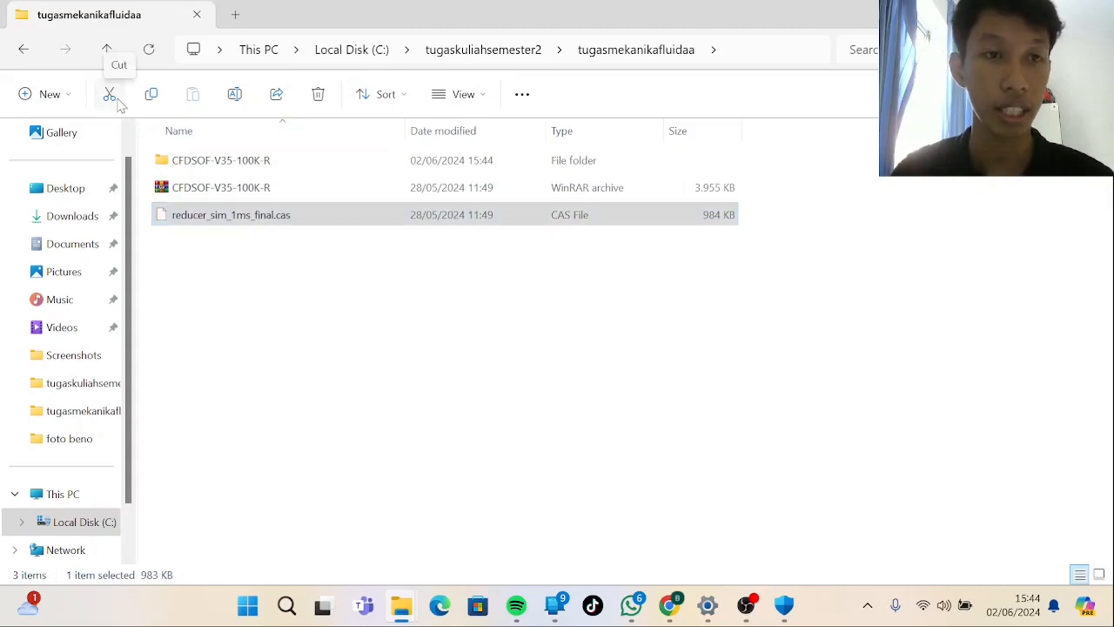
click(212, 165)
double_click(211, 163)
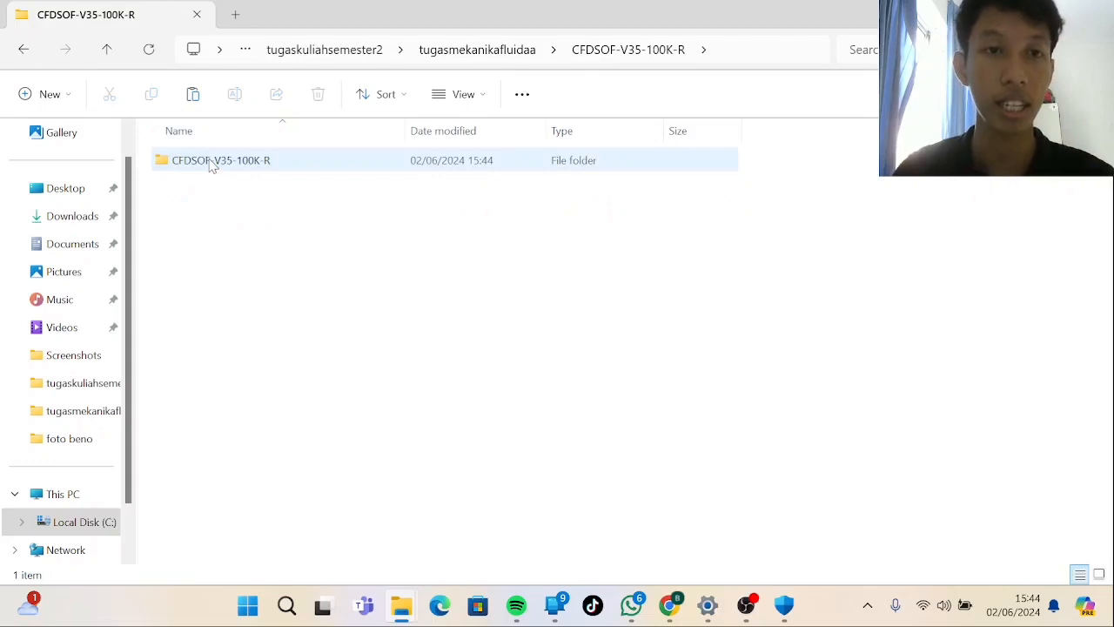
double_click(212, 163)
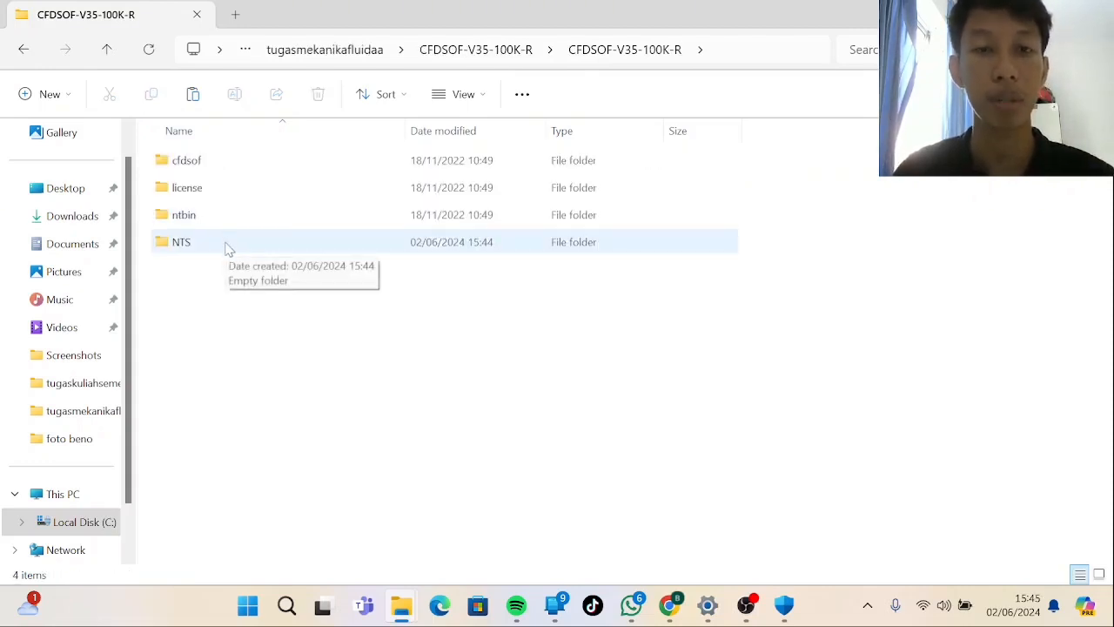
double_click(225, 245)
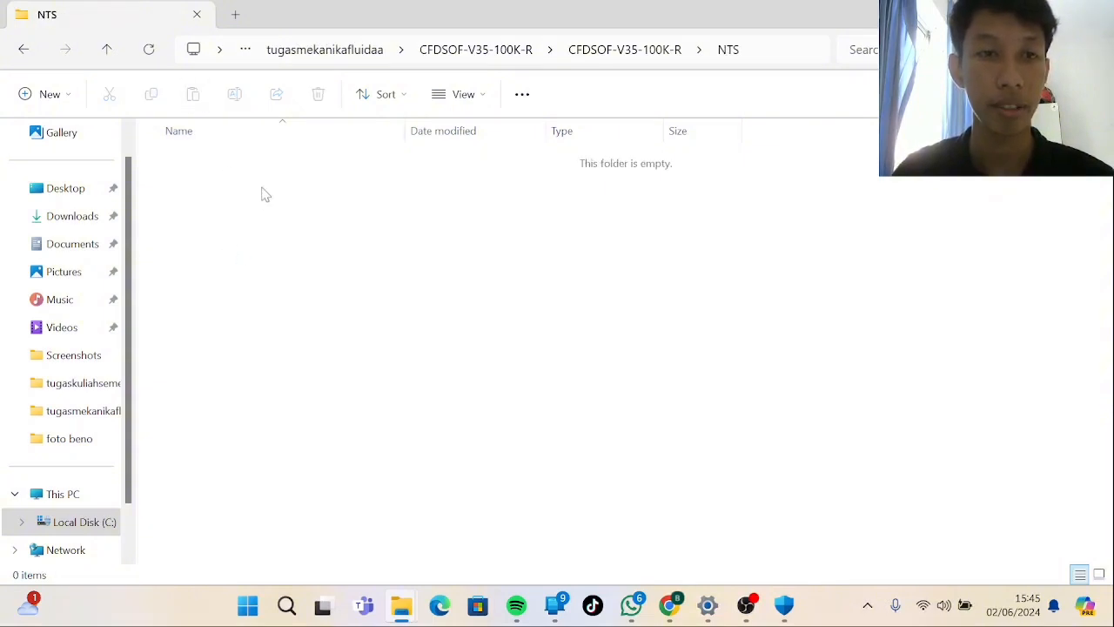
click(286, 231)
Run the cfdsof application from ntbin\ntx86, overriding the malware warning, and maximize the CFDSOF window.
click(25, 48)
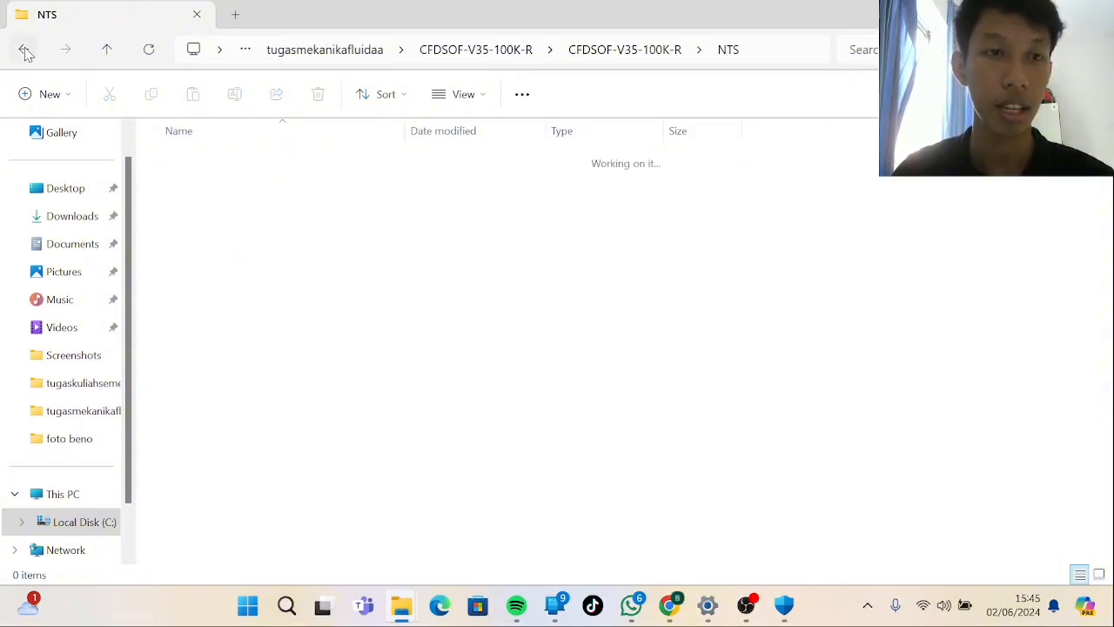
click(516, 265)
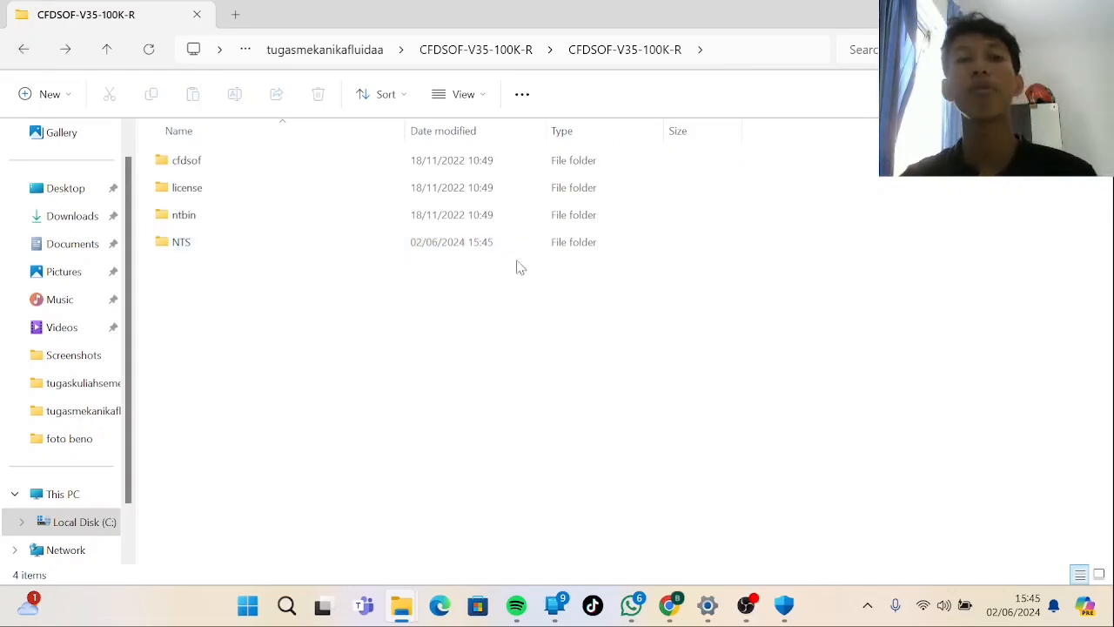
double_click(305, 218)
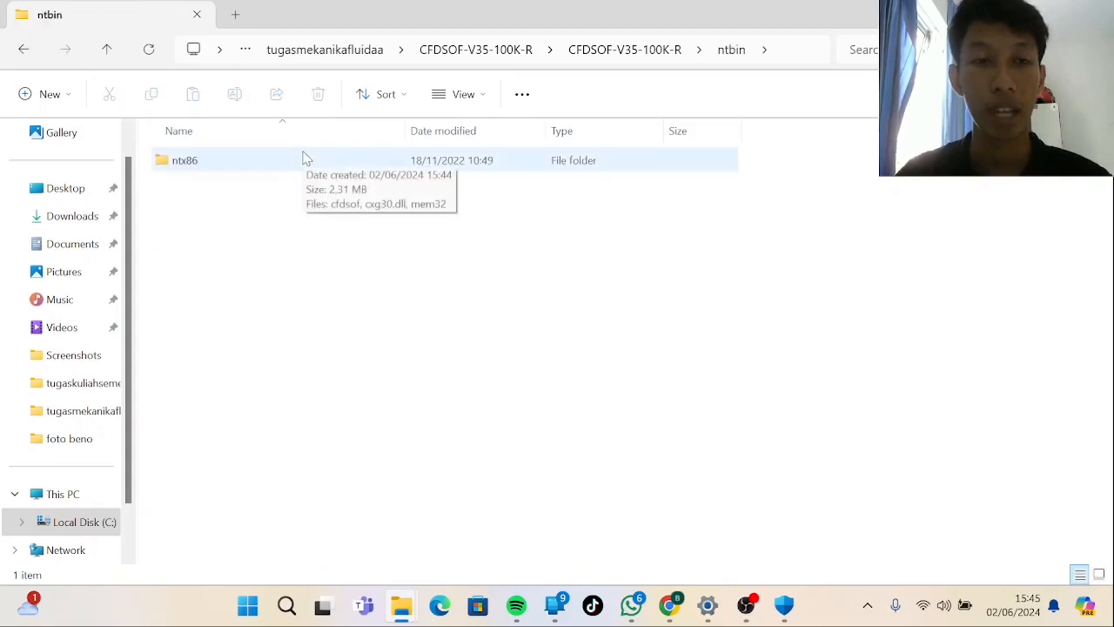
click(306, 159)
double_click(306, 159)
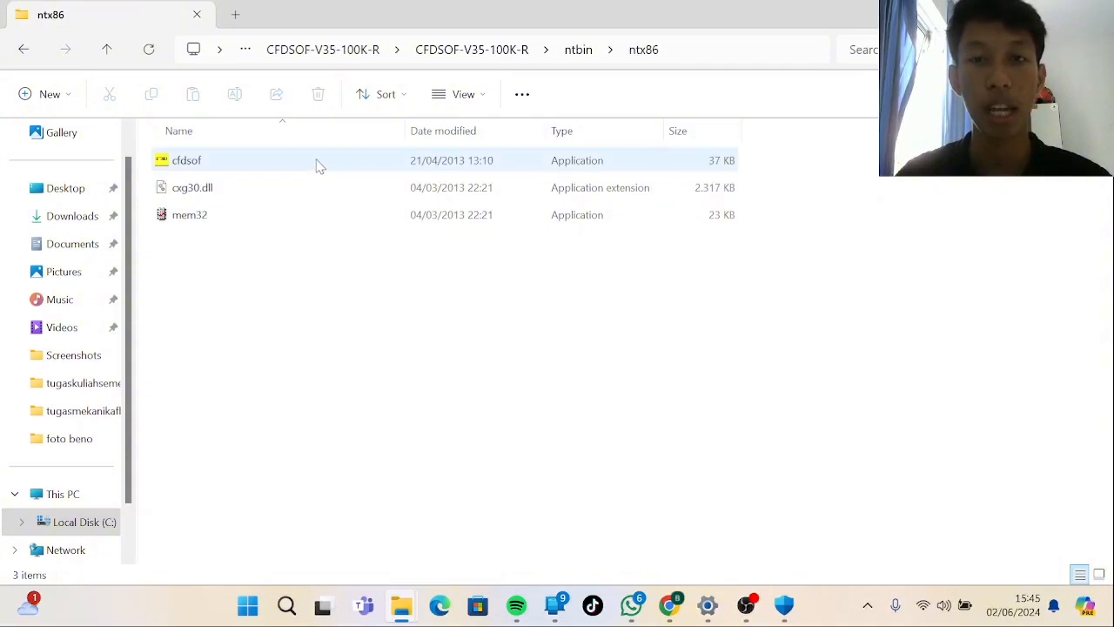
double_click(480, 162)
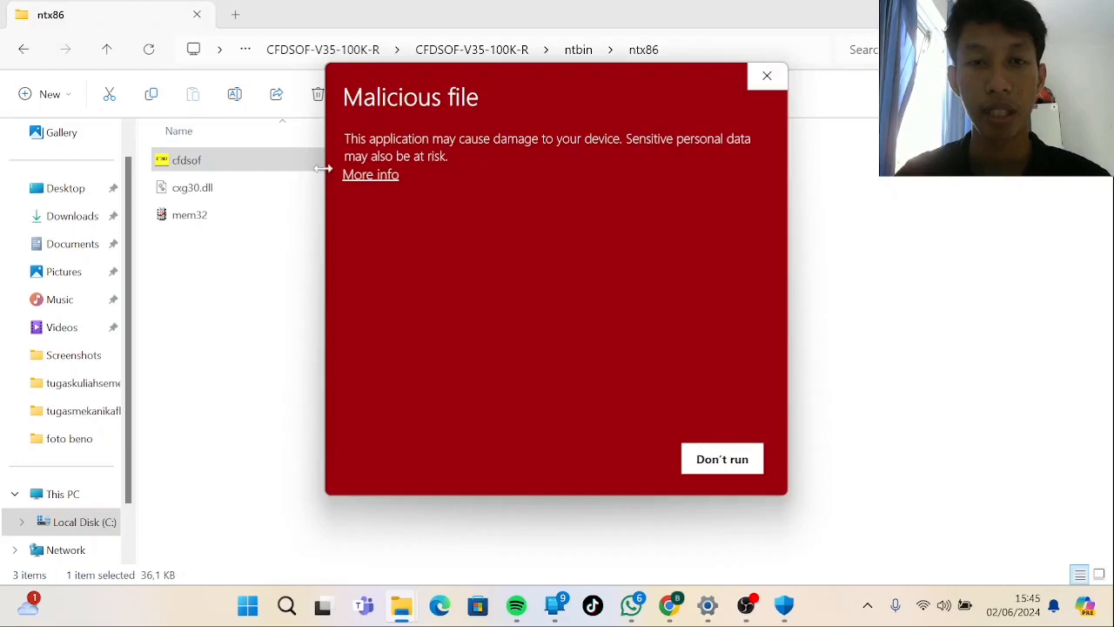
click(360, 174)
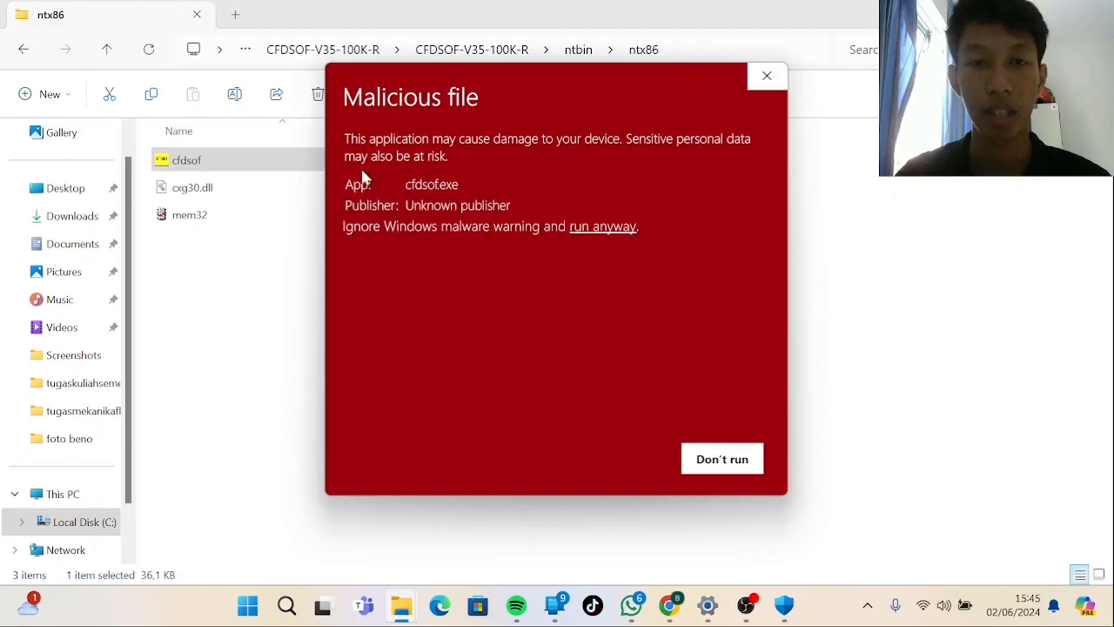
click(601, 228)
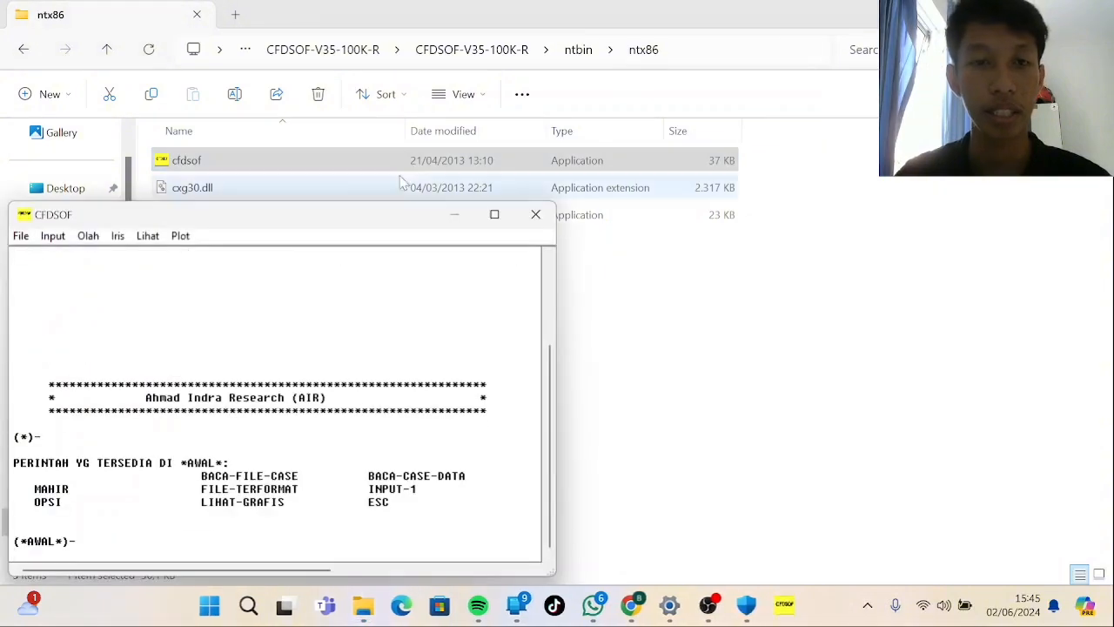
click(495, 214)
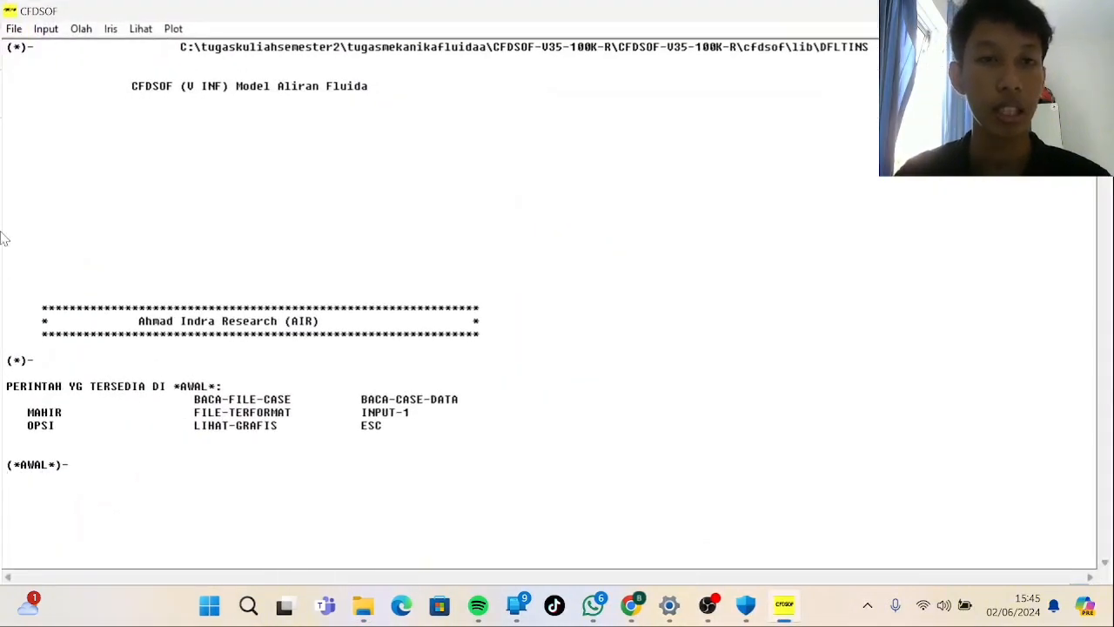
Load the case file reducer_sim_1ms_final.cas from the NTS folder inside the inner CFDSOF-V35-100K-R folder.
click(16, 29)
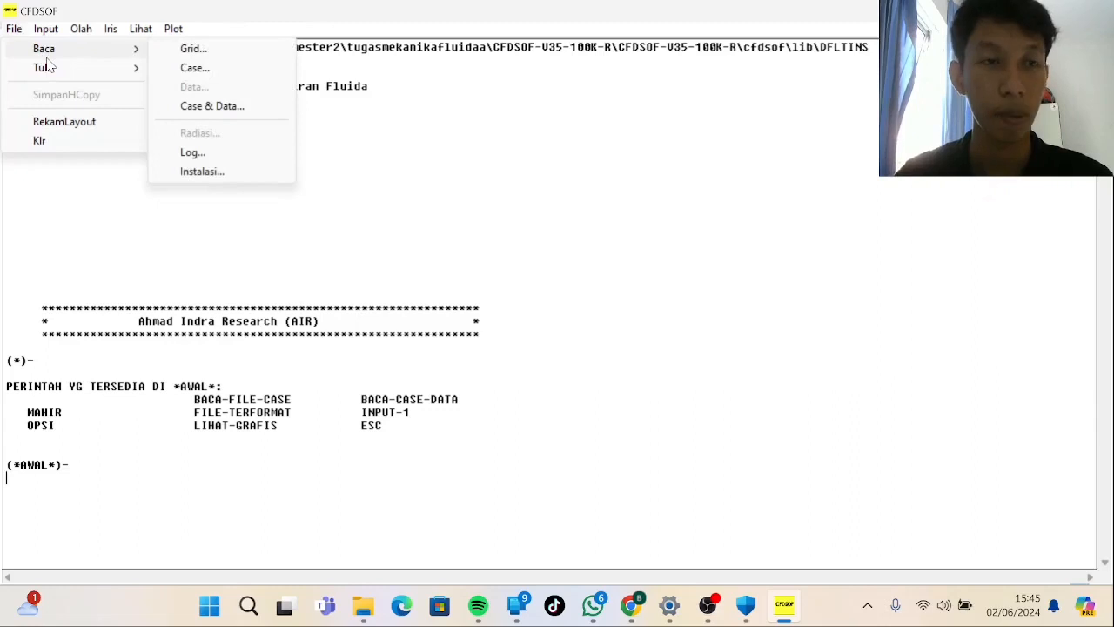
click(178, 69)
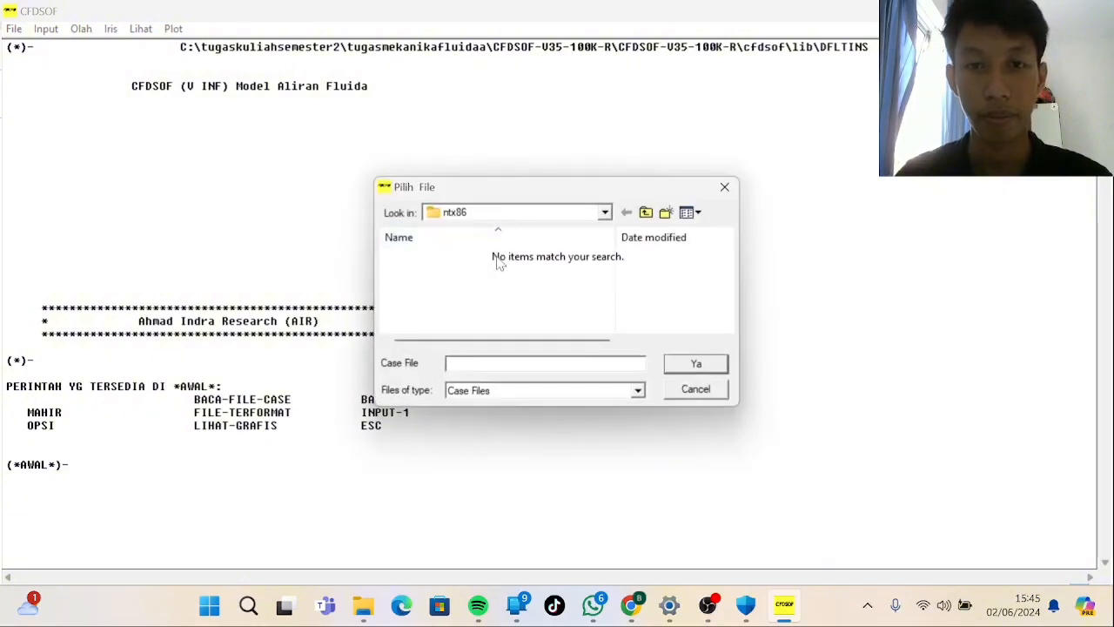
click(501, 218)
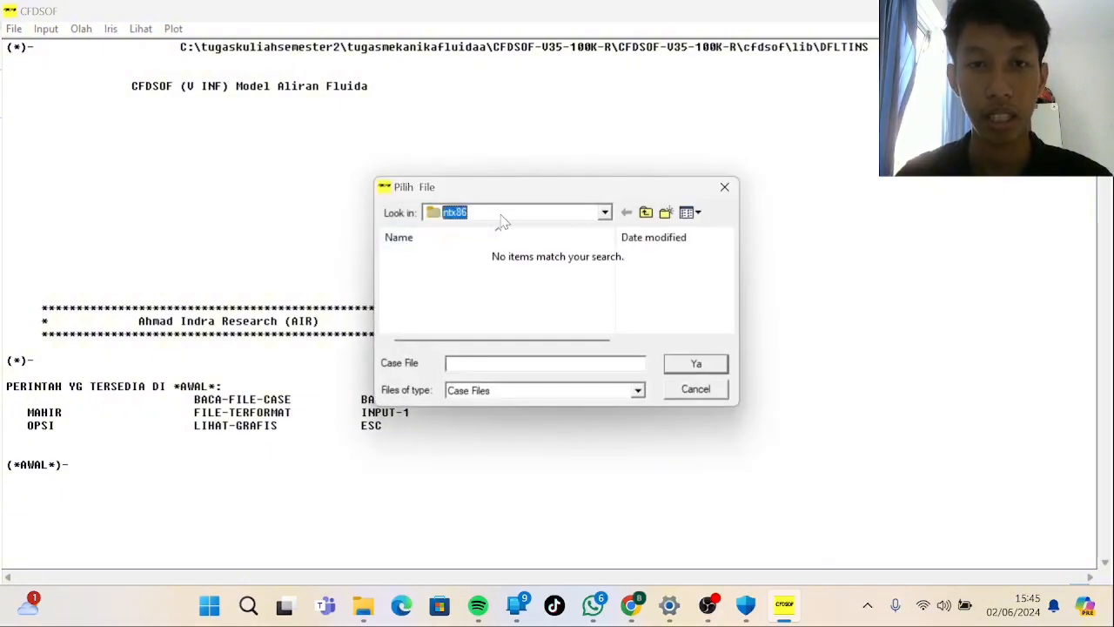
click(501, 218)
click(535, 438)
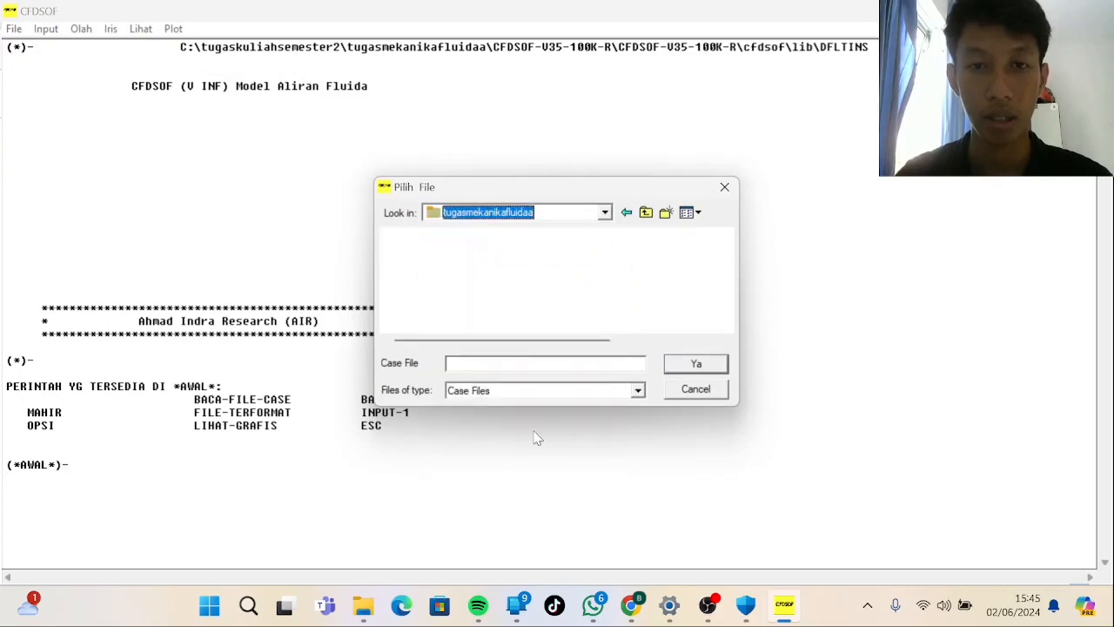
double_click(492, 261)
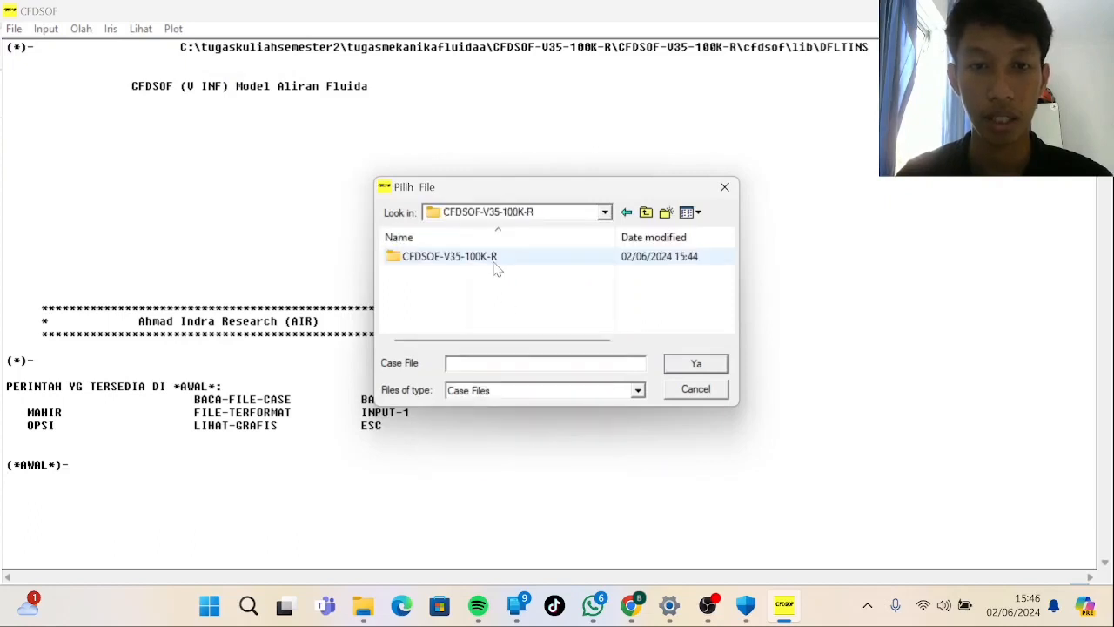
double_click(494, 261)
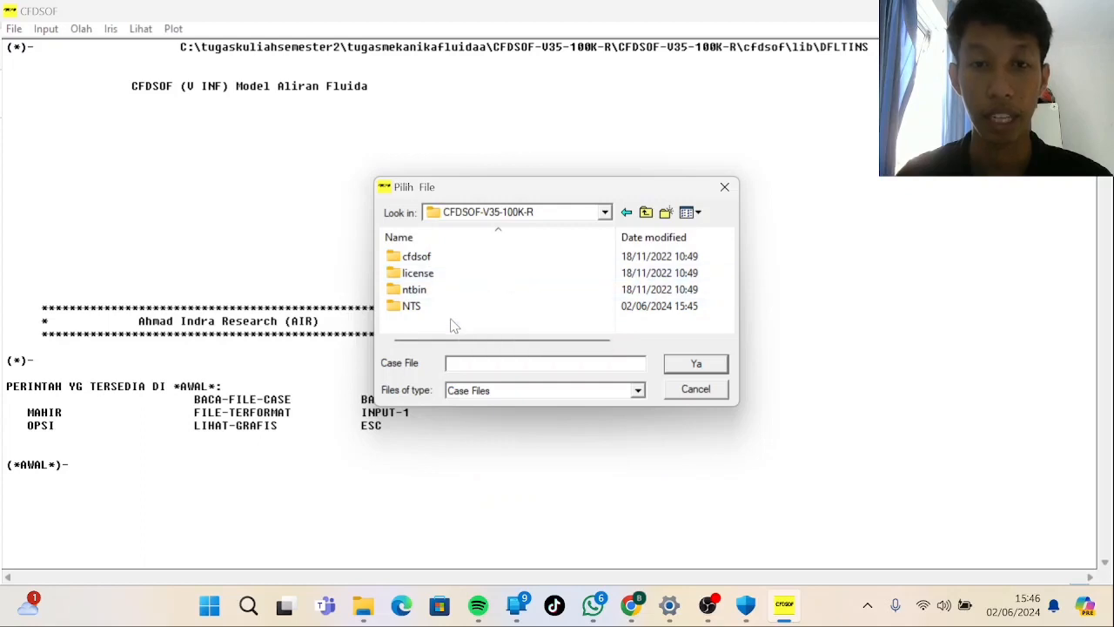
double_click(454, 307)
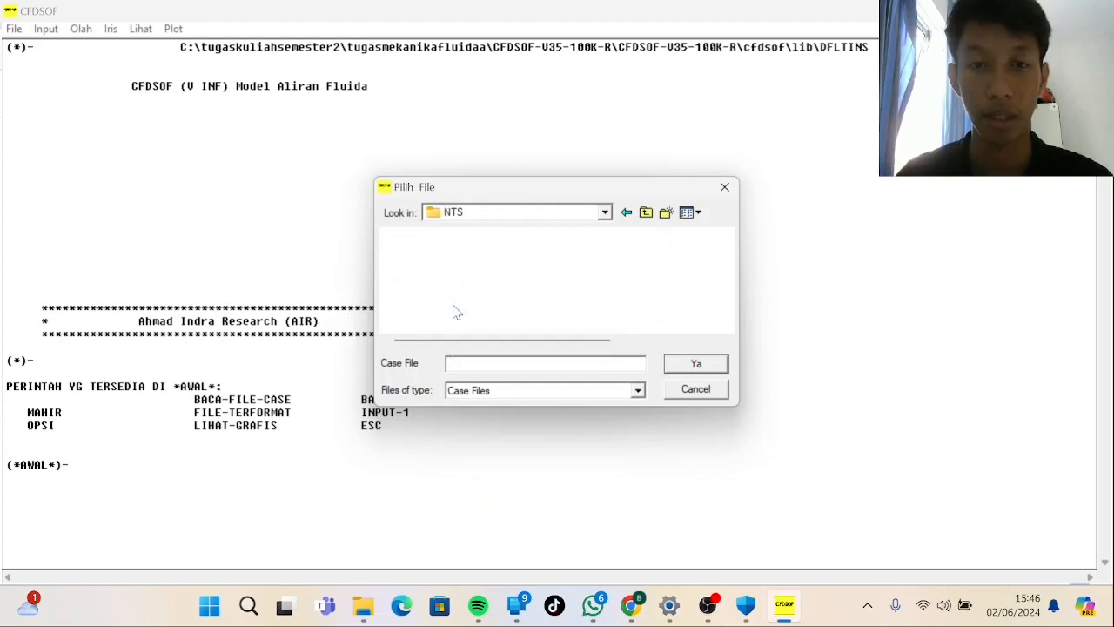
click(458, 256)
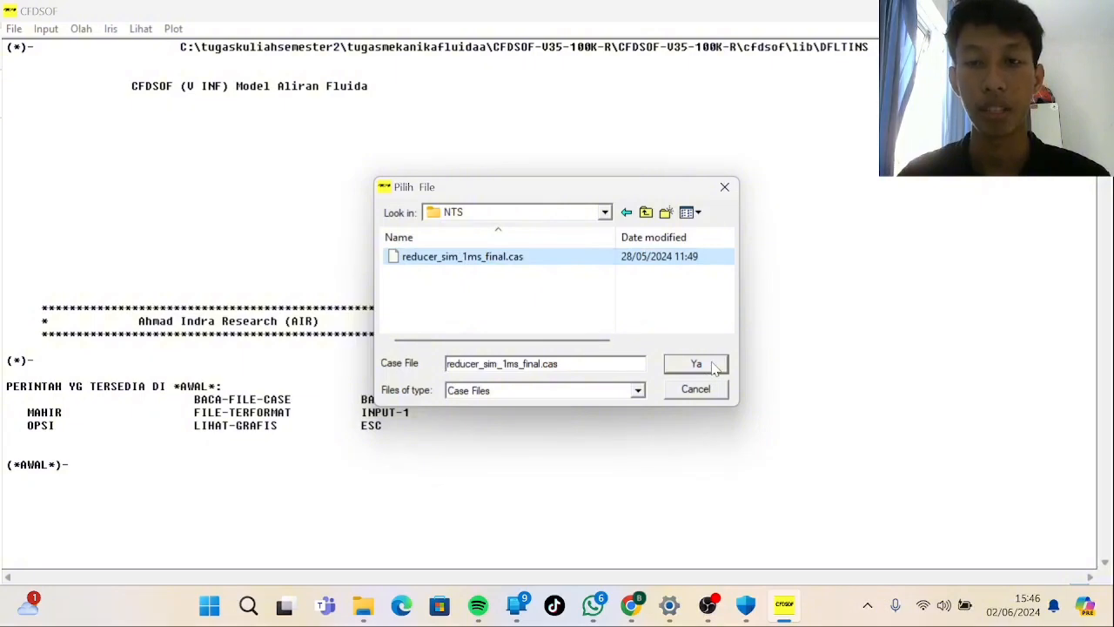
click(696, 363)
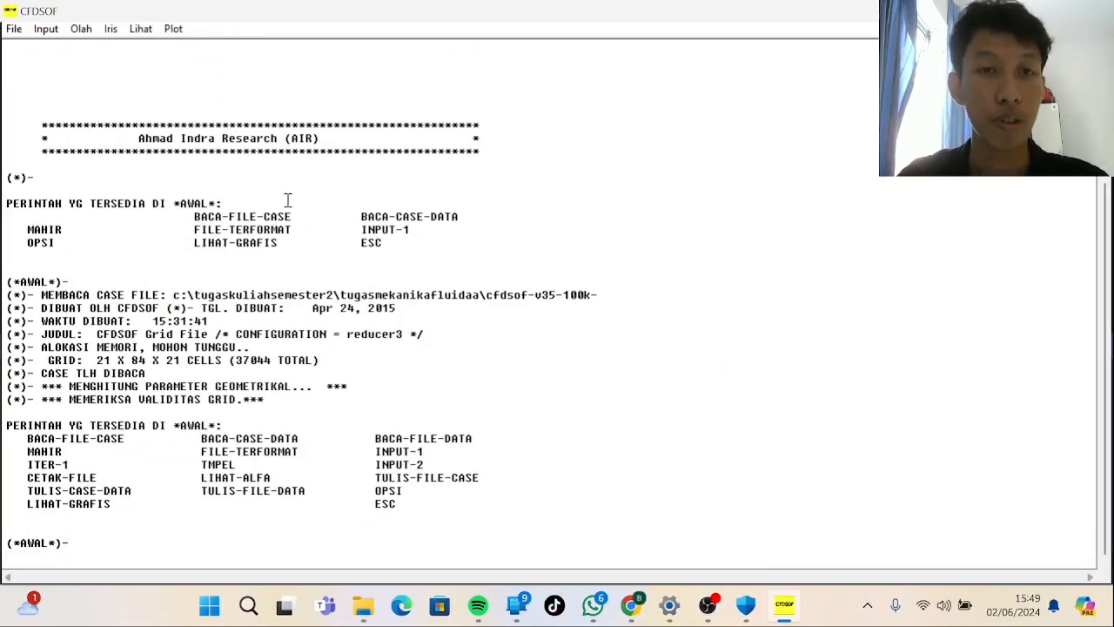
Examine the turbulence model options in the Model settings, closing them without applying a change.
click(49, 32)
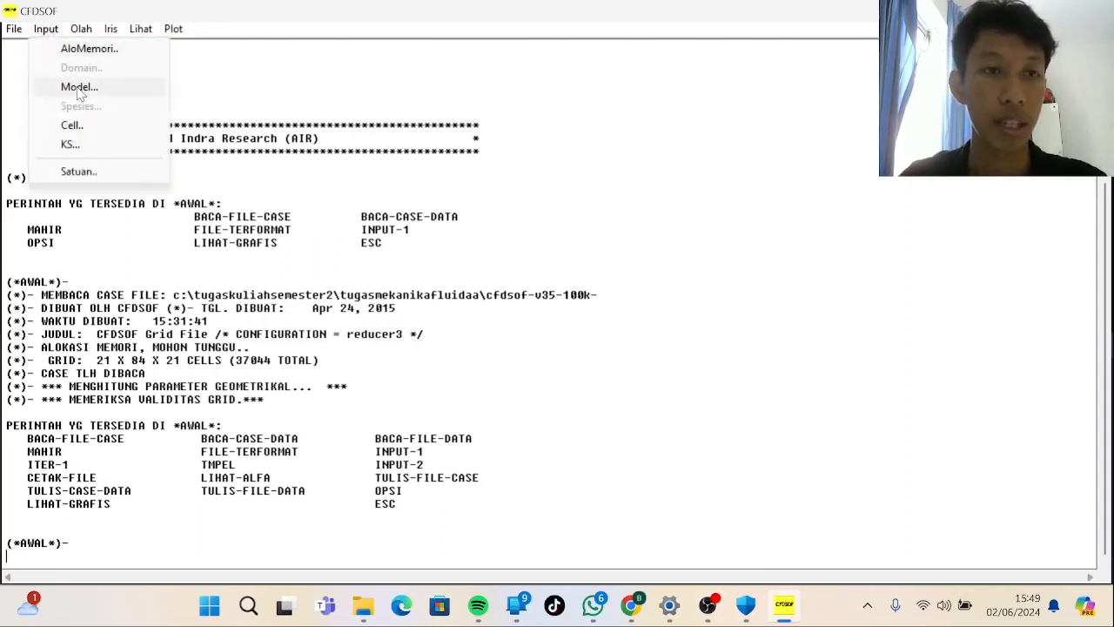
click(79, 88)
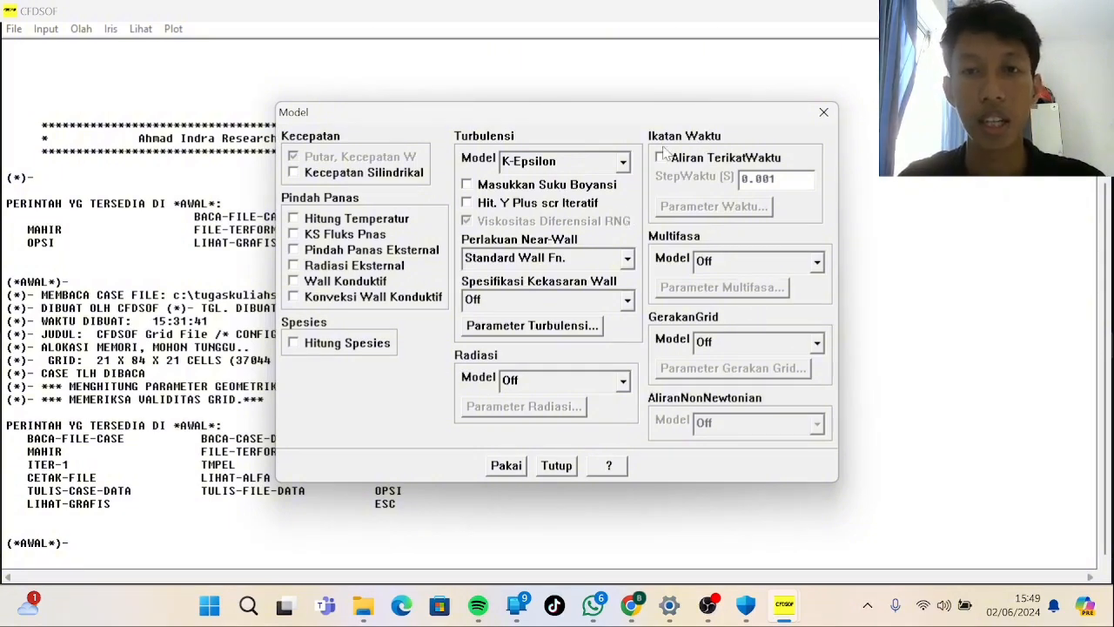
click(622, 162)
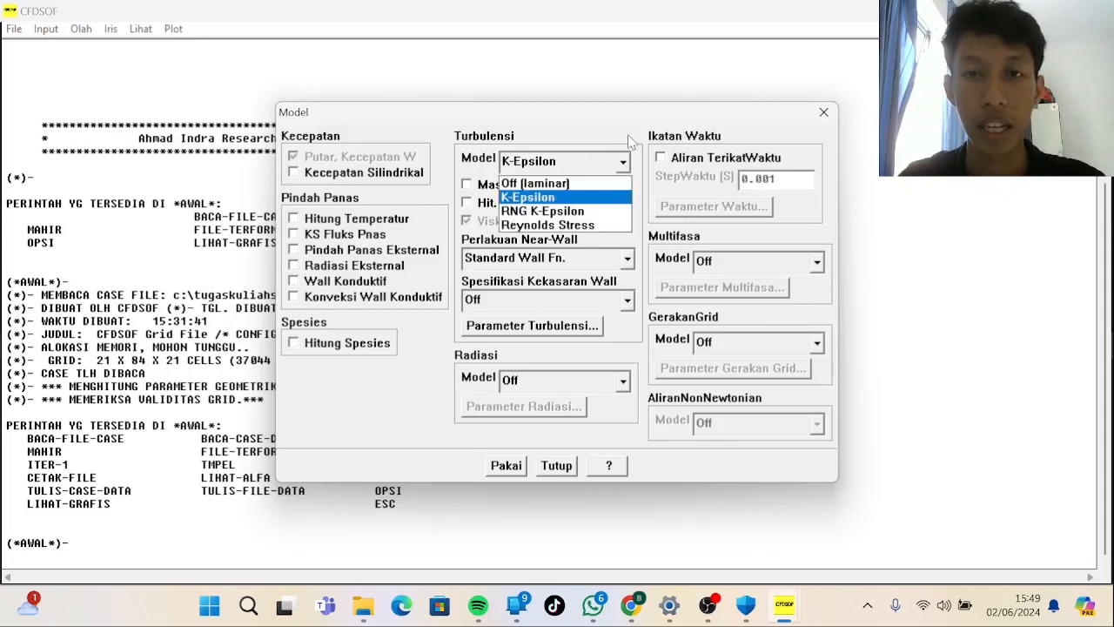
click(630, 141)
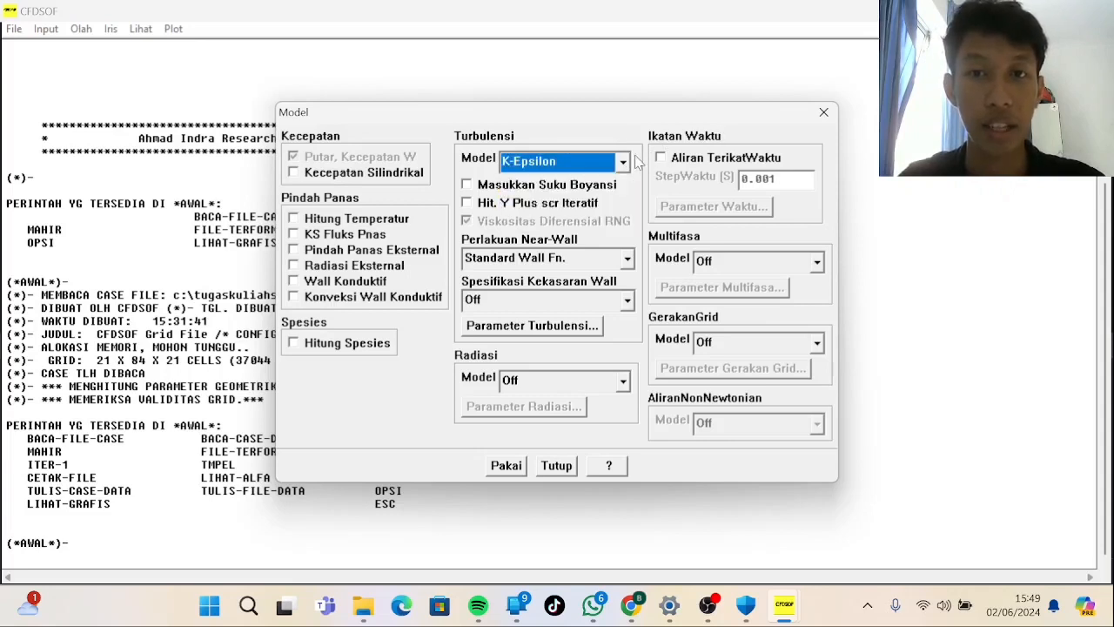
click(623, 162)
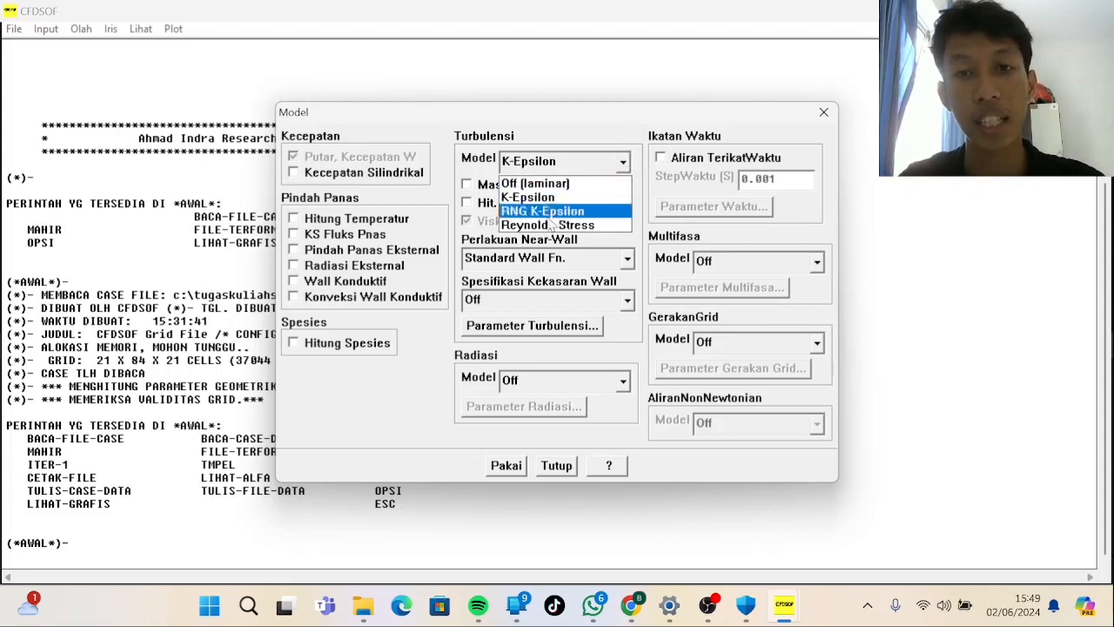
click(625, 110)
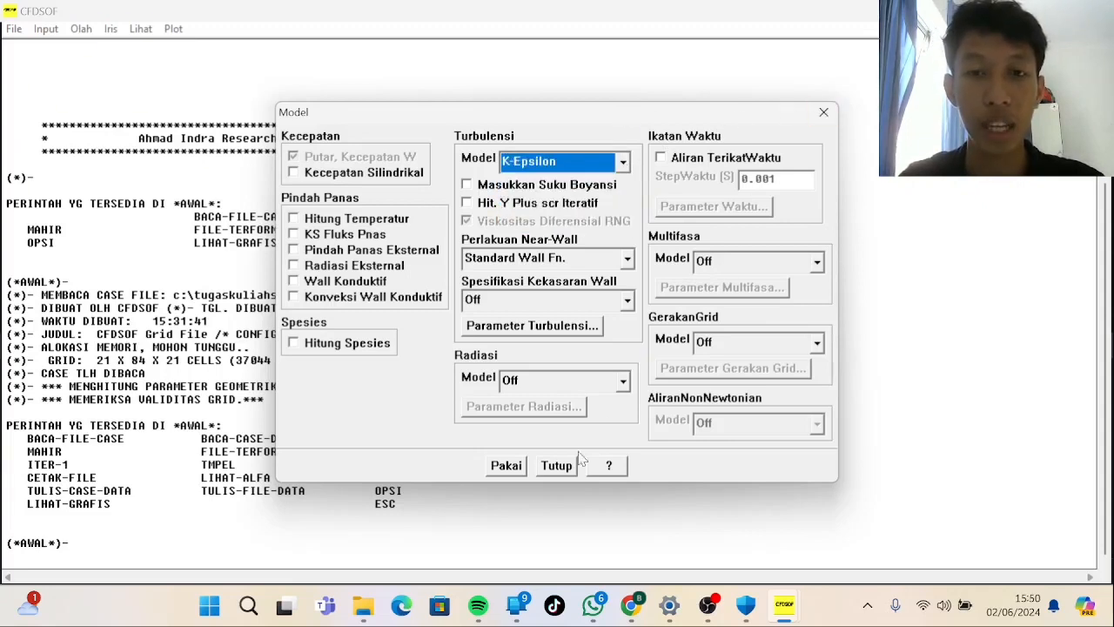
click(554, 466)
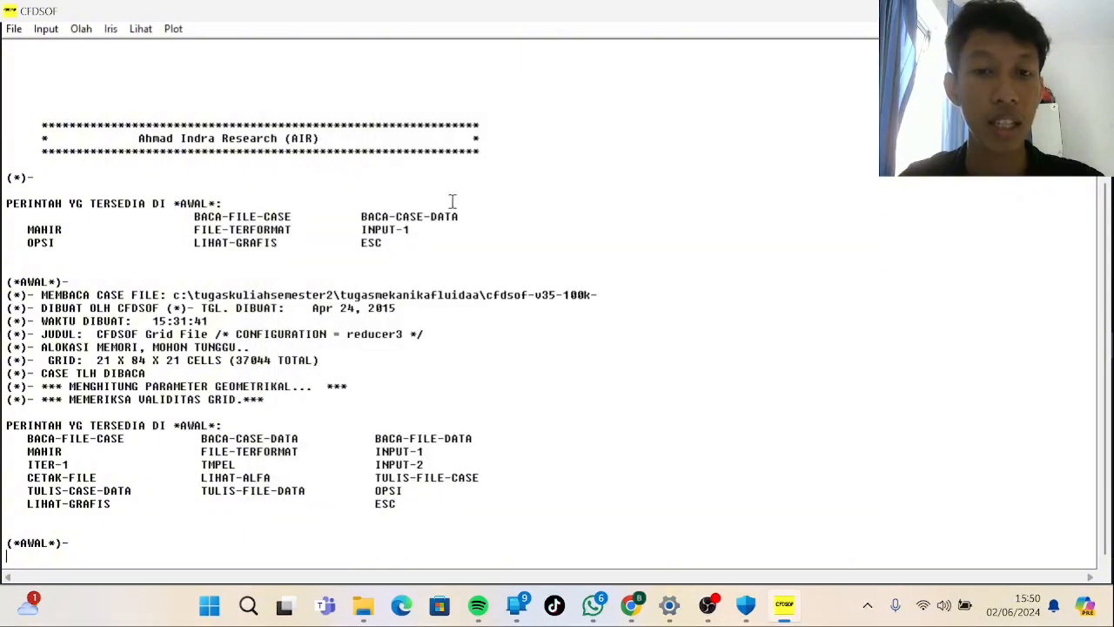
Display the grid's outline and edges for W-WALL-1, INLET-1, INLET-2 and slice K=10 in a maximized graphics window.
click(141, 30)
click(193, 50)
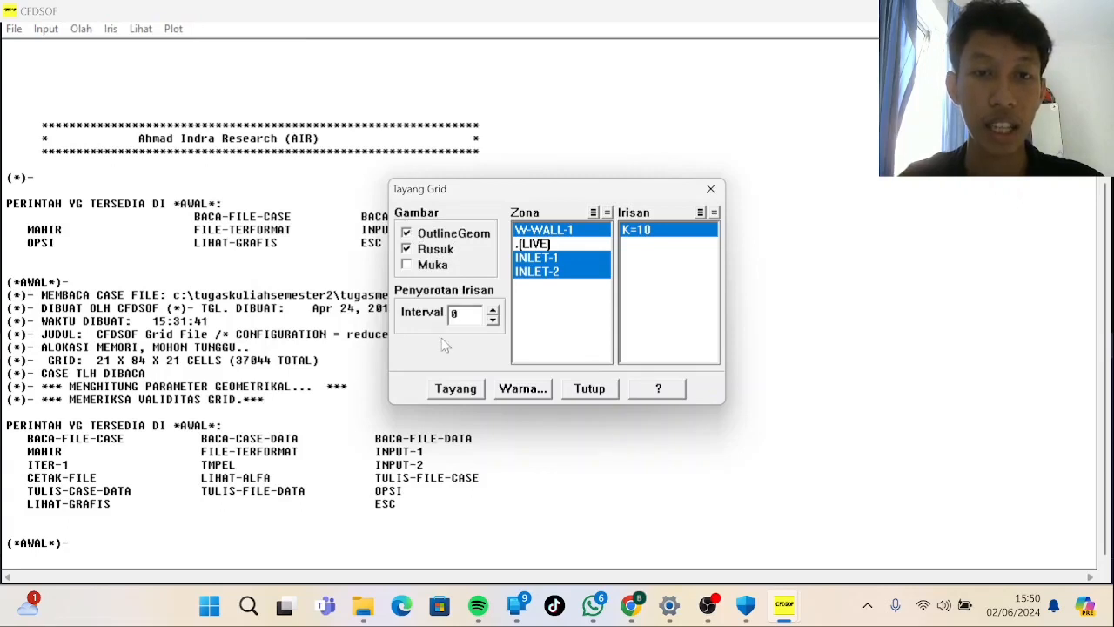
click(456, 388)
drag(359, 164, 461, 188)
click(477, 13)
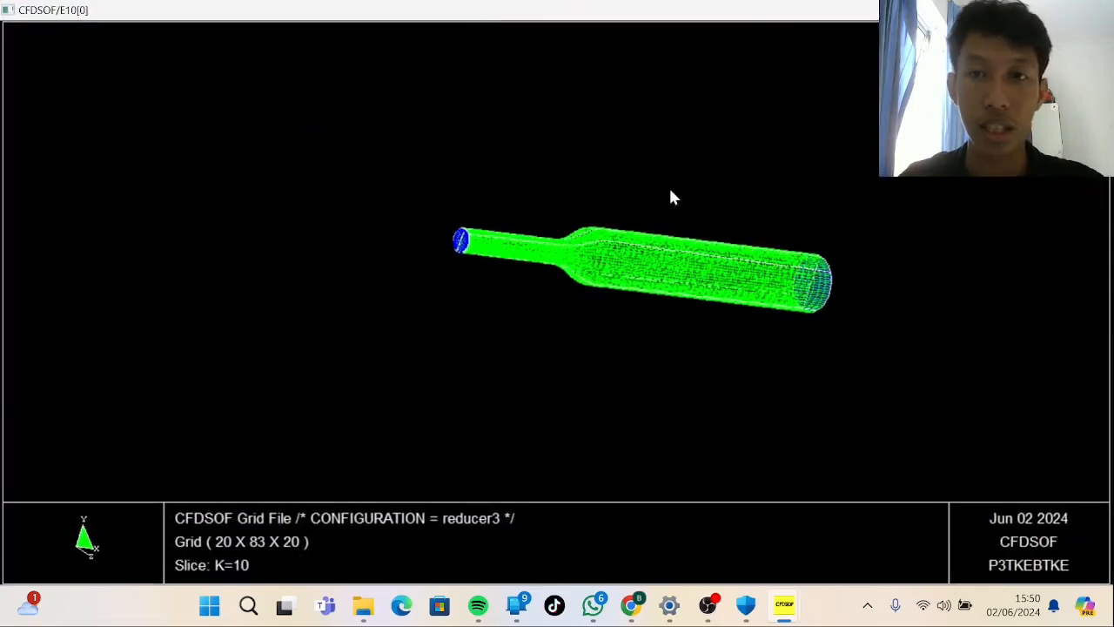
Inspect the reducer grid from several angles, including both inlet ends, and close the grid display.
drag(668, 194, 631, 346)
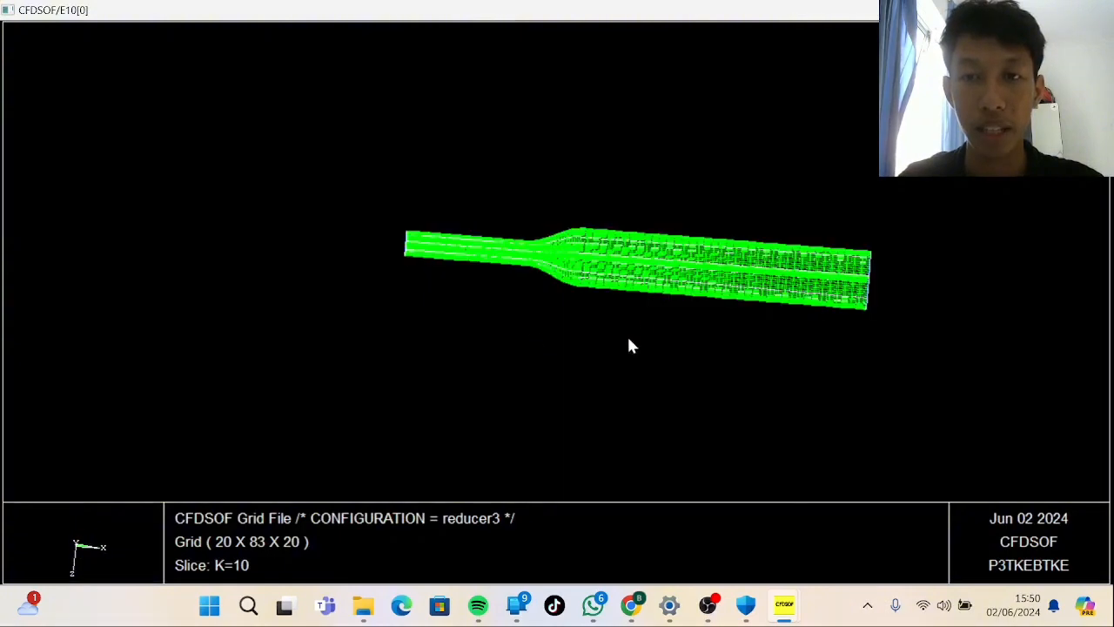
drag(532, 290, 601, 327)
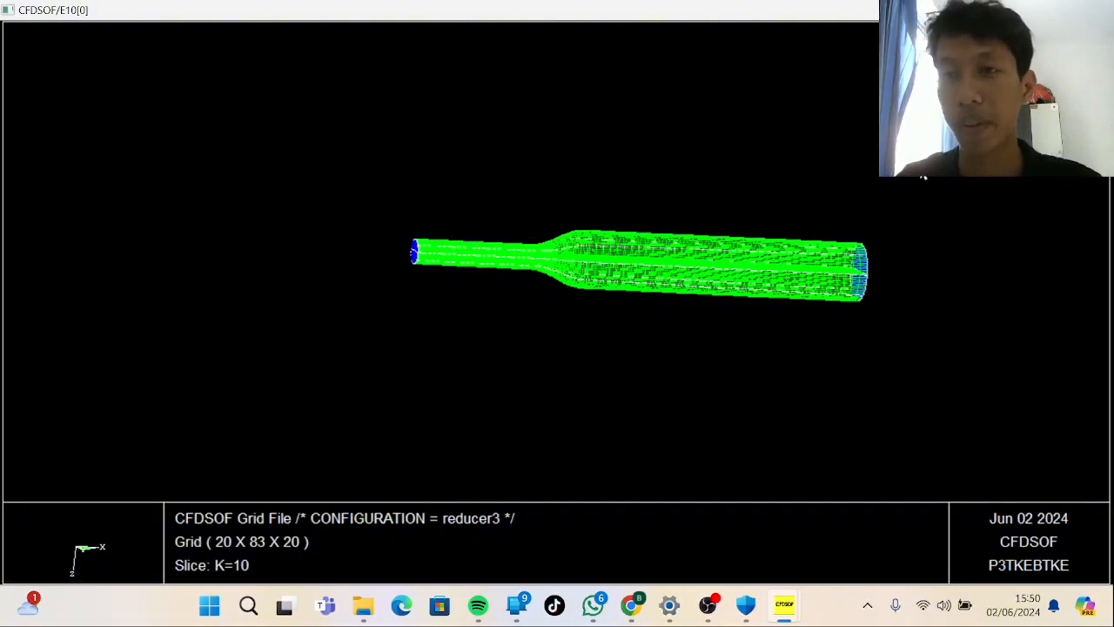
drag(771, 221, 602, 273)
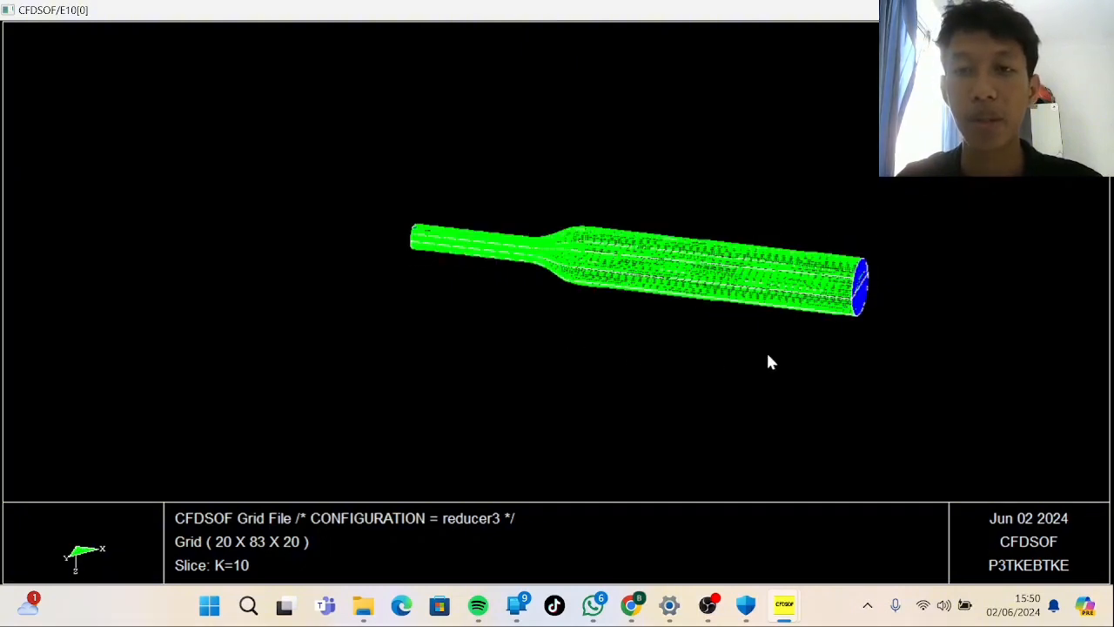
drag(770, 362, 542, 368)
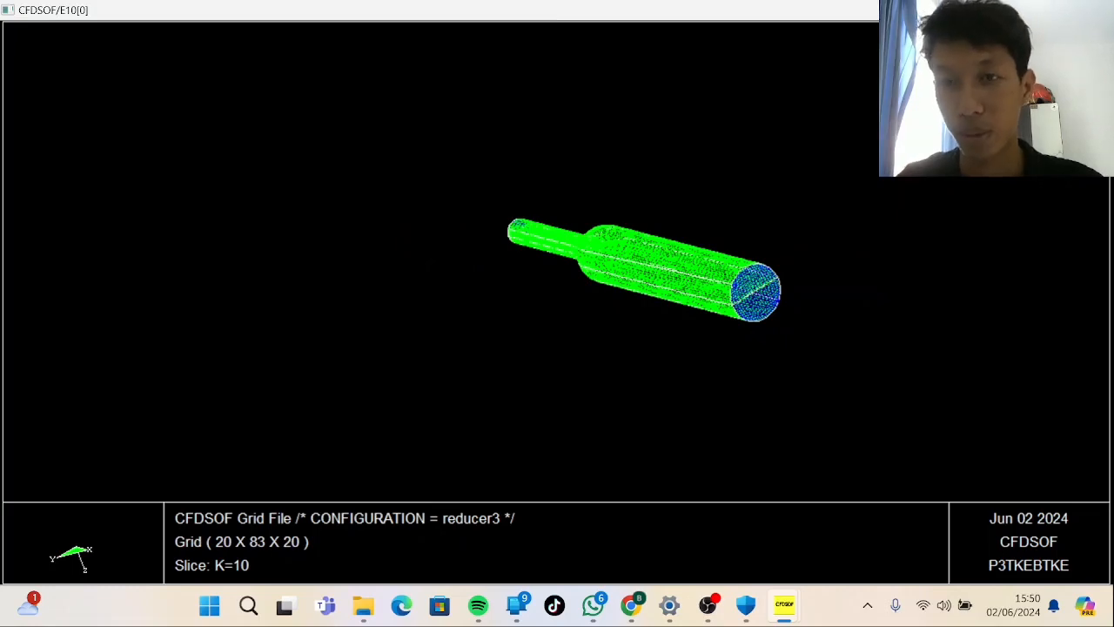
click(1094, 10)
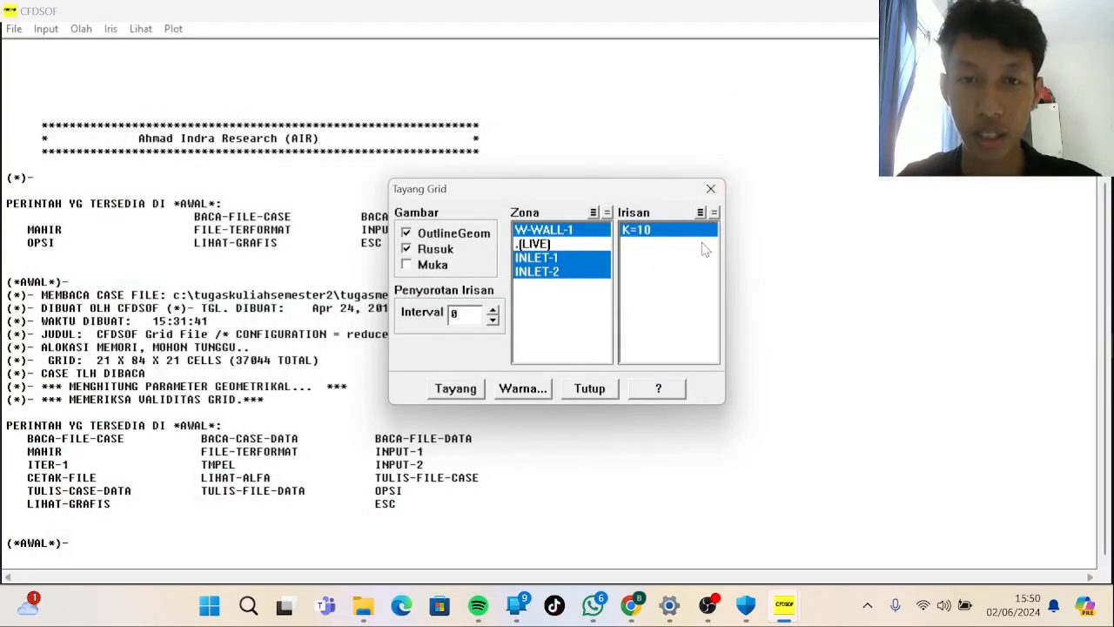
click(592, 392)
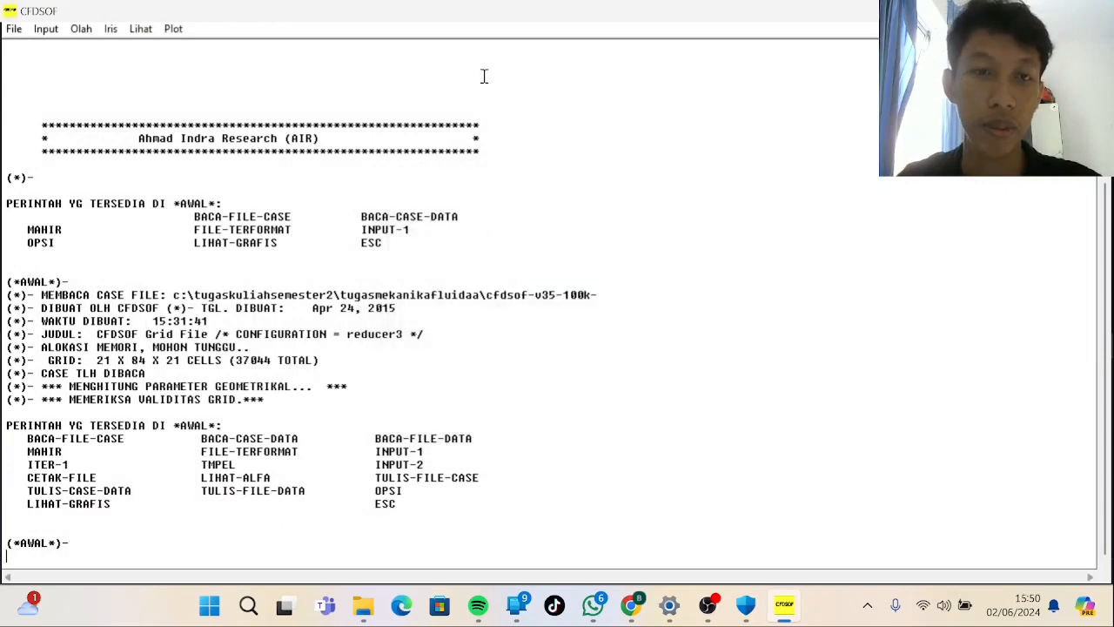
Choose K-Epsilon as the turbulence model in the Model settings and apply it.
click(52, 30)
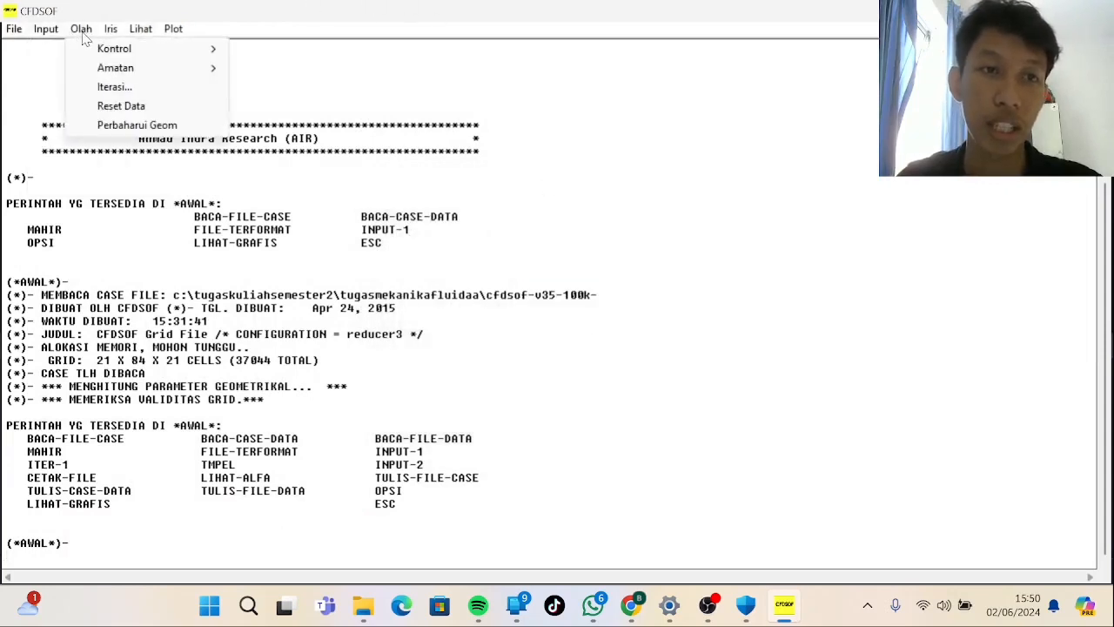
click(73, 87)
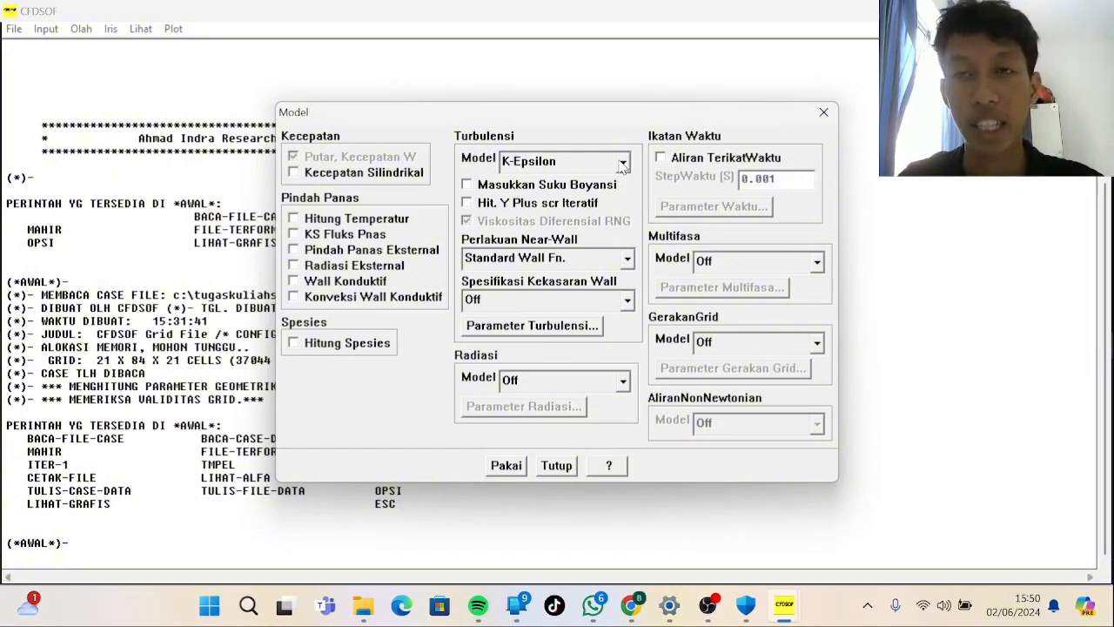
click(623, 164)
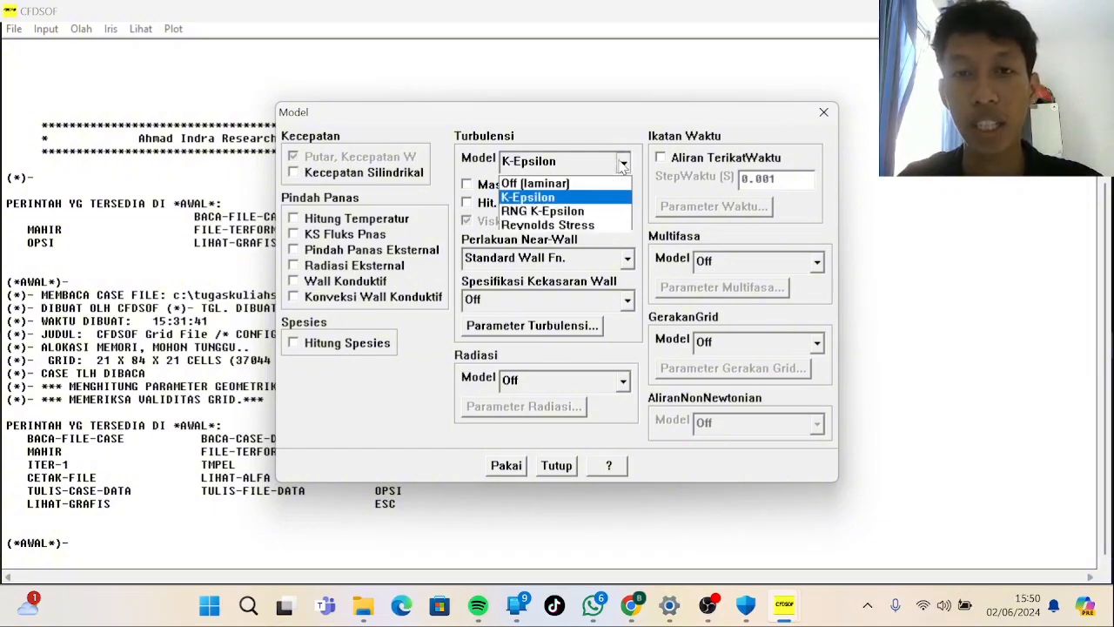
click(594, 198)
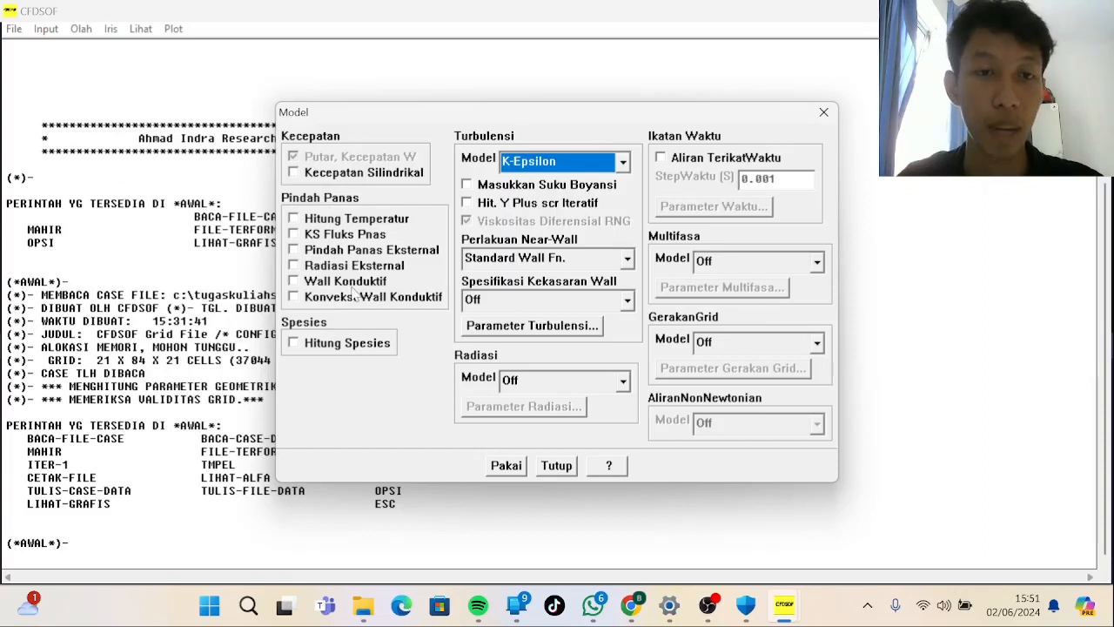
click(517, 469)
click(554, 466)
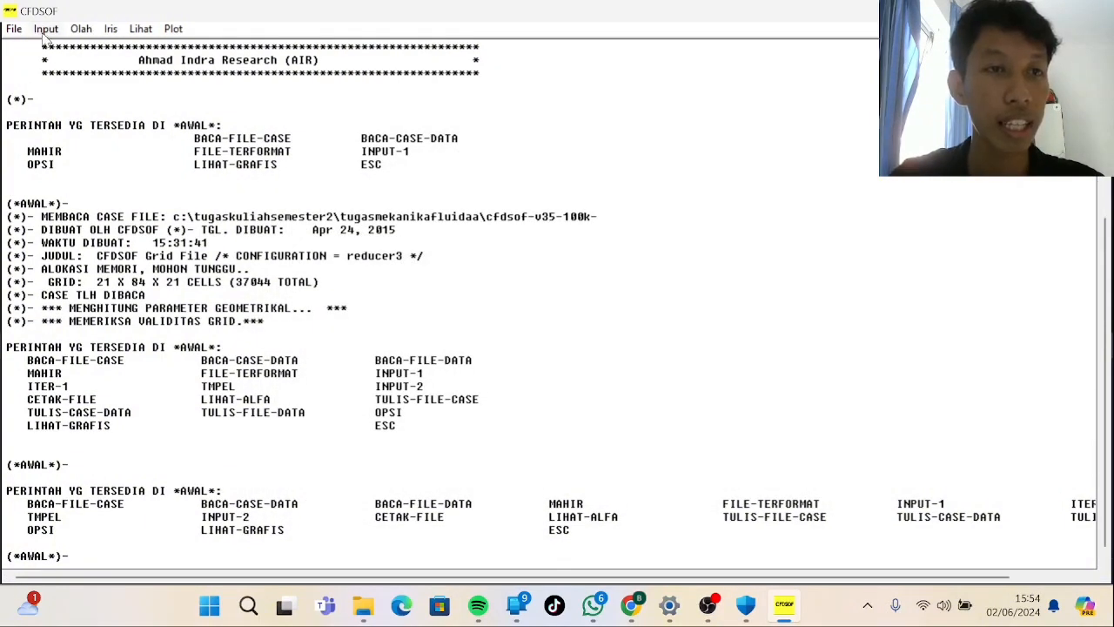
Apply constant U, V and W velocity components of 0 m/s to the W-WALL-1 boundary zone.
click(45, 30)
click(70, 143)
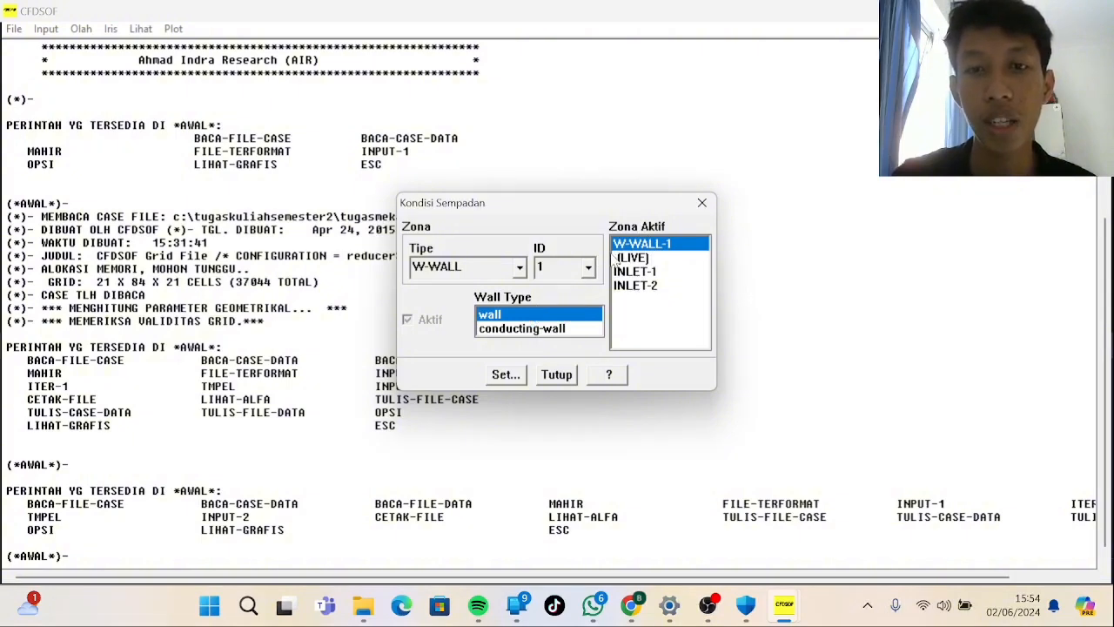
click(504, 375)
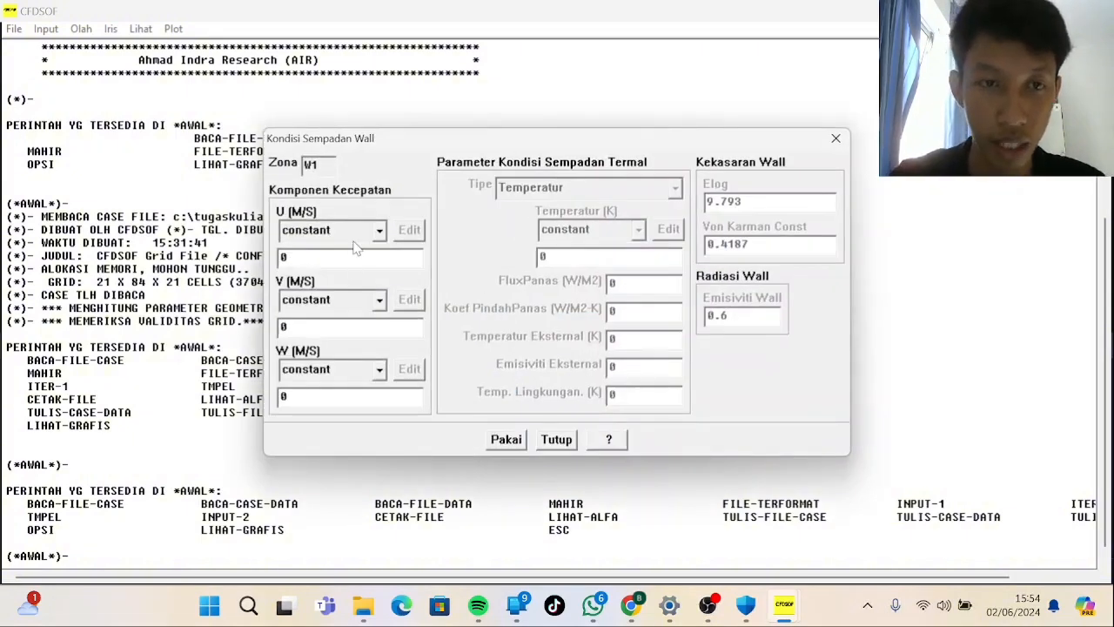
scroll(354, 242, down, 1)
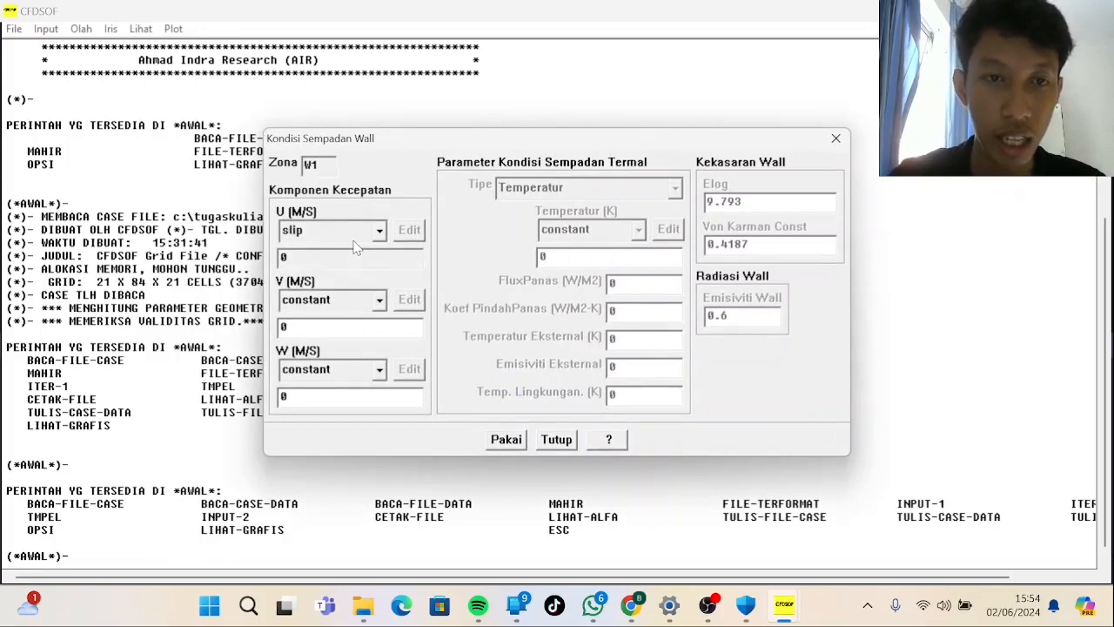
scroll(353, 241, up, 1)
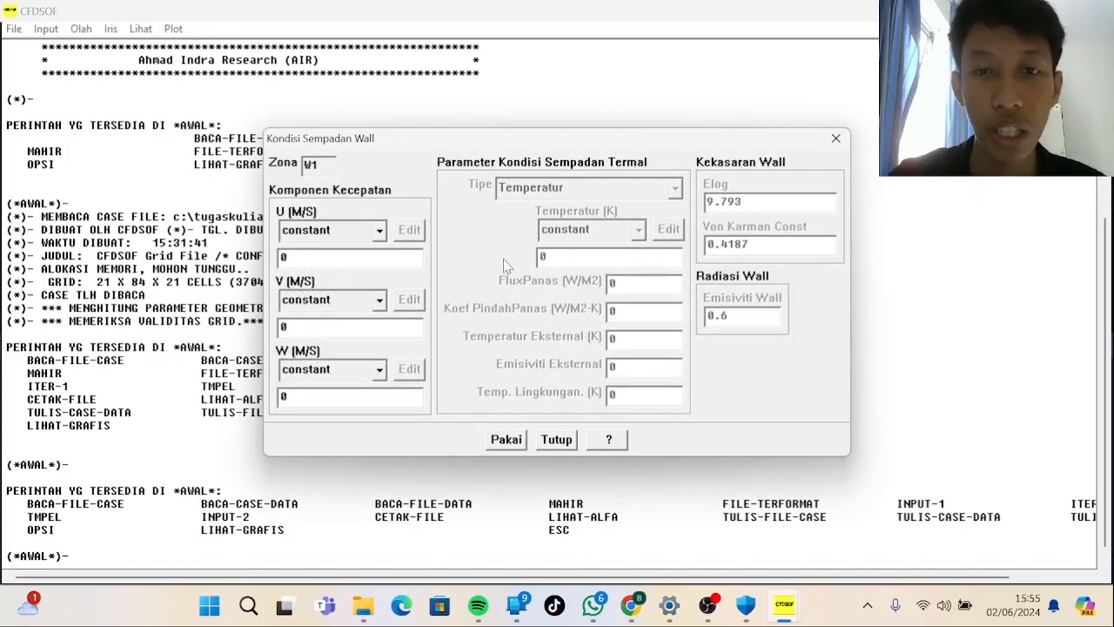
click(508, 441)
click(556, 442)
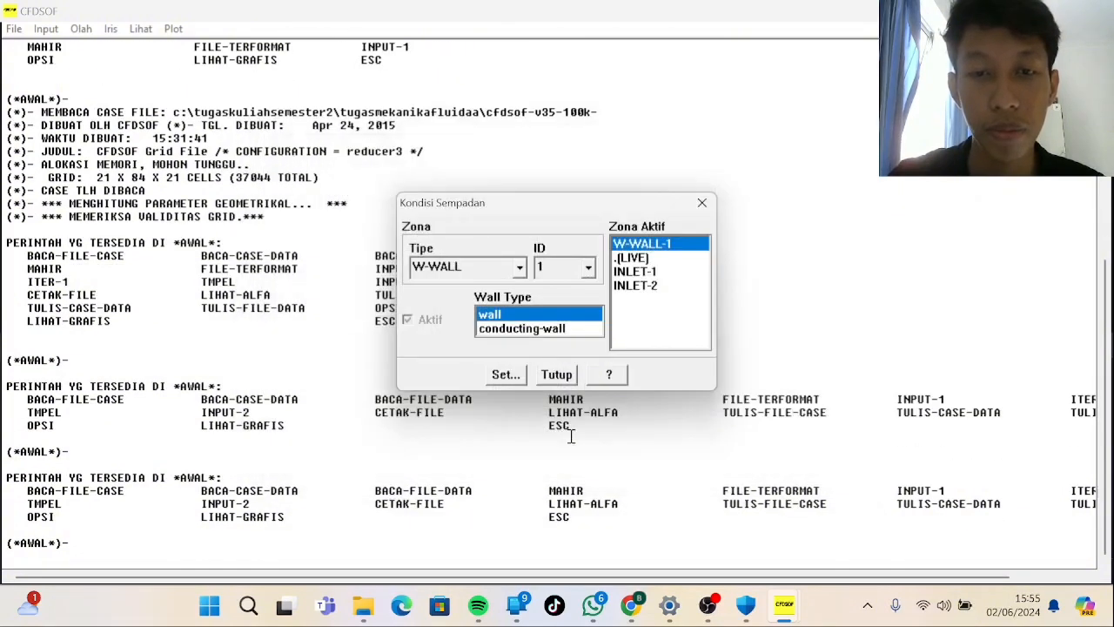
Apply the velocity-inlet condition to INLET-1 with a constant normal velocity of 1 m/s, 10% turbulence intensity and 1 m characteristic length.
click(640, 273)
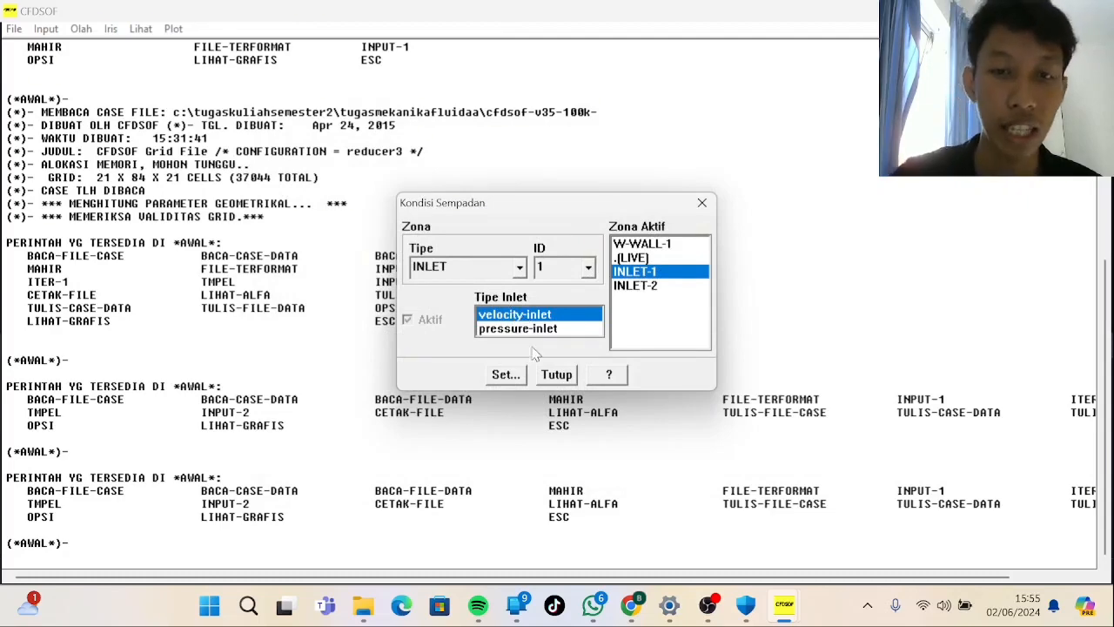
click(505, 378)
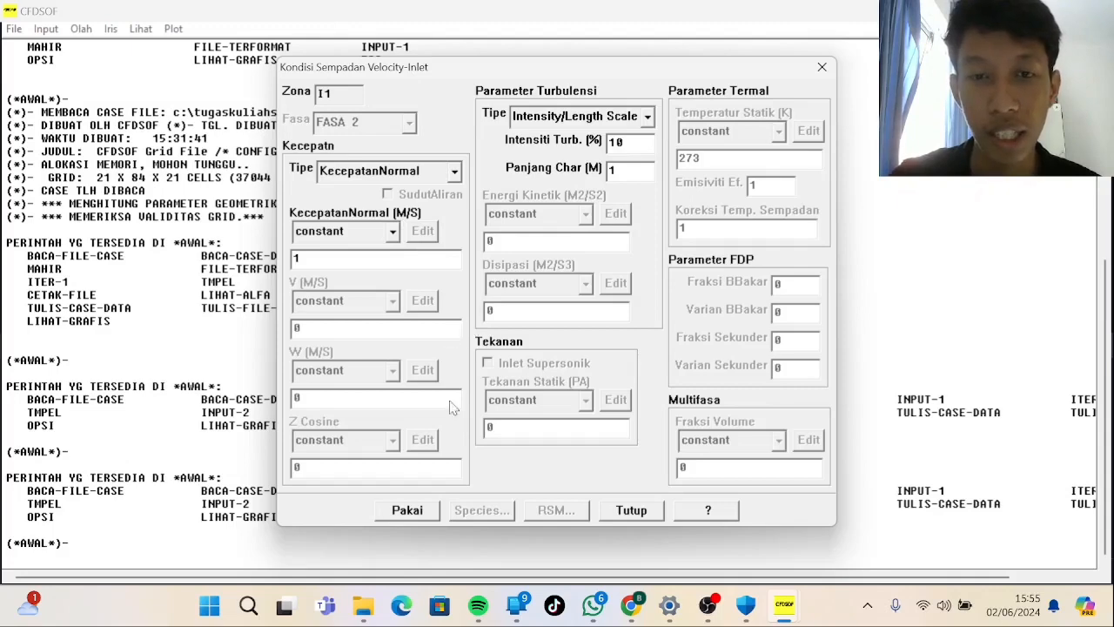
click(408, 513)
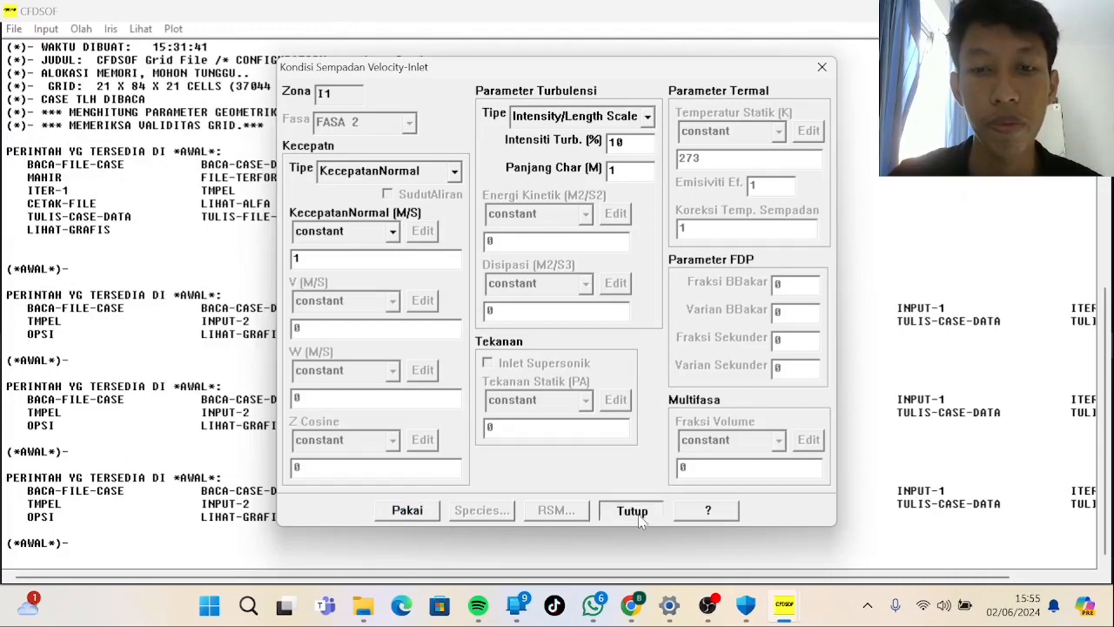
click(638, 515)
Apply the pressure-inlet condition to INLET-2 with a constant pressure of 0 Pa and static pressure inlet enabled, and close the boundary conditions.
click(664, 287)
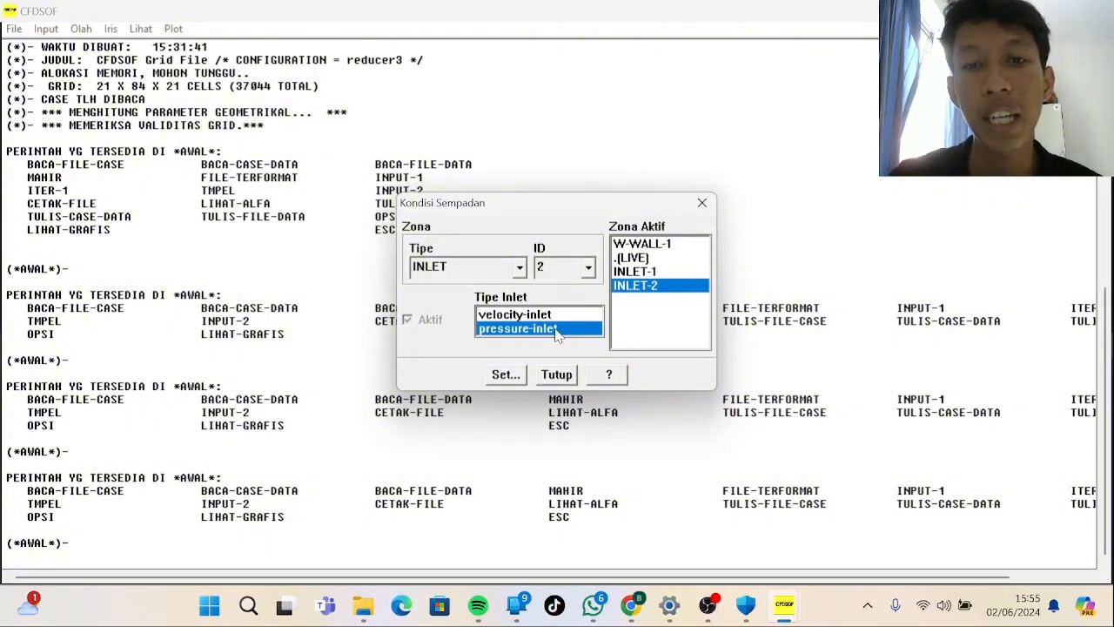
click(507, 375)
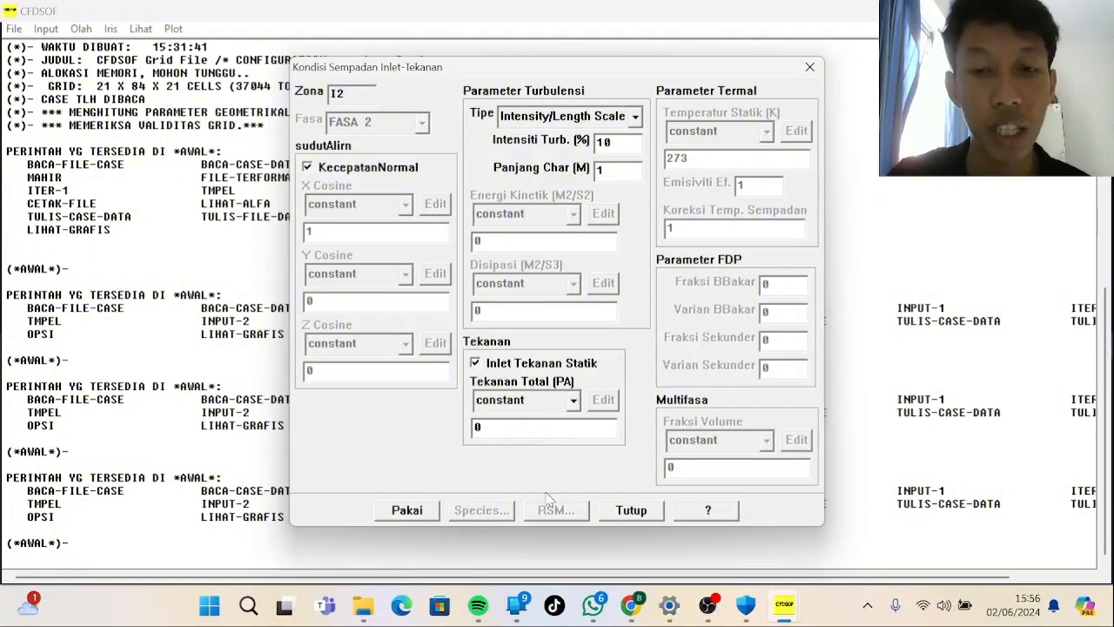
click(407, 510)
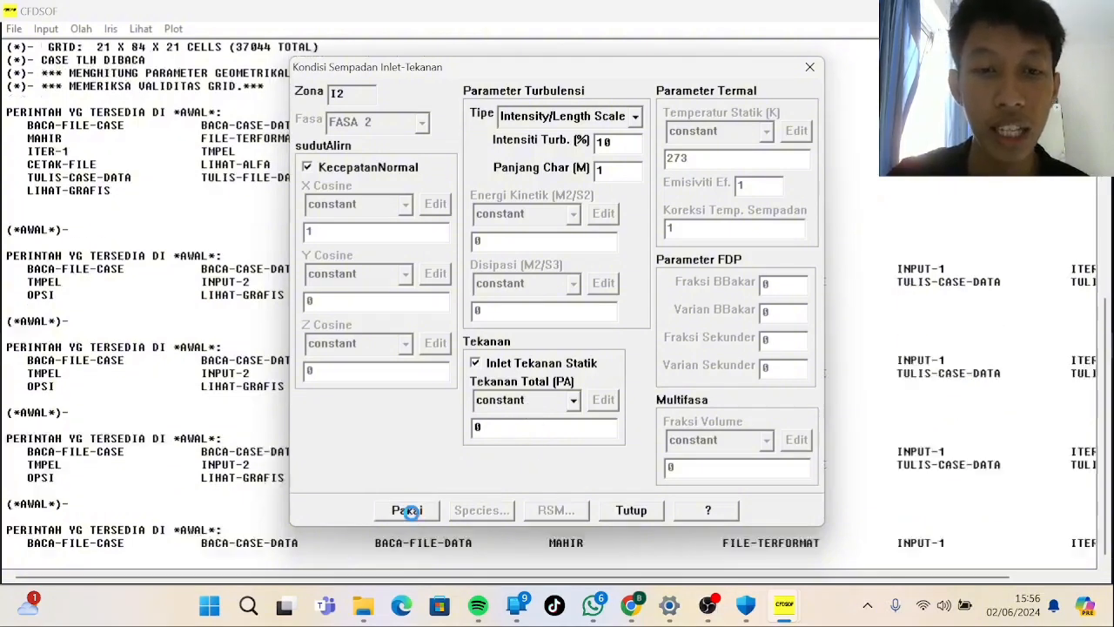
click(646, 510)
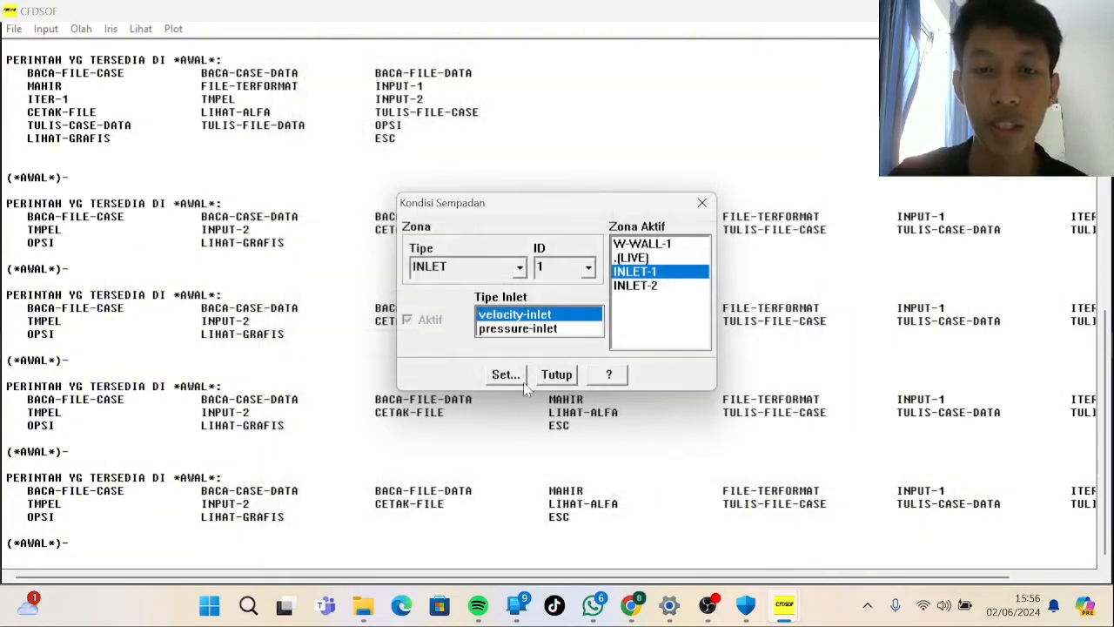
click(559, 374)
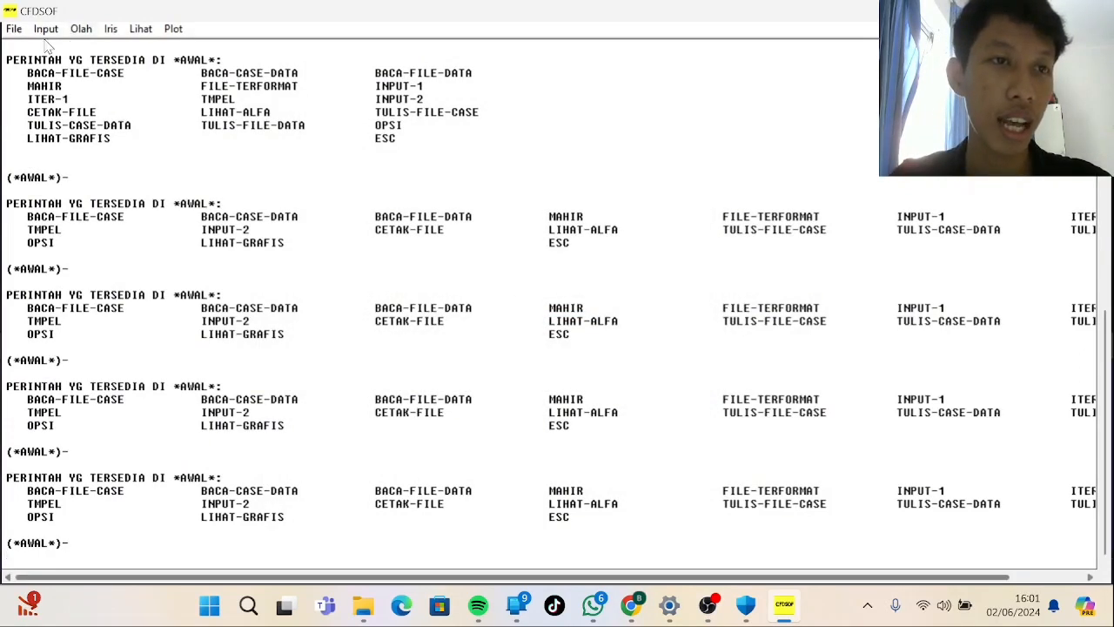
In the INPUT-1 physical constants, declare the fluid as not air or gas and set its density to 980 kg/m3.
click(49, 31)
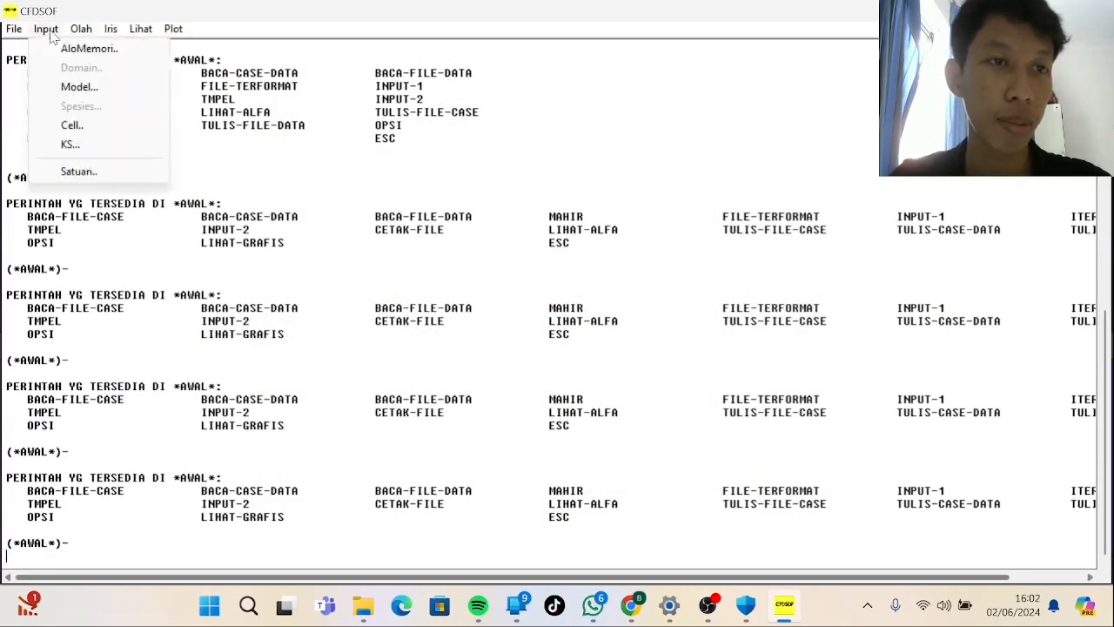
click(249, 166)
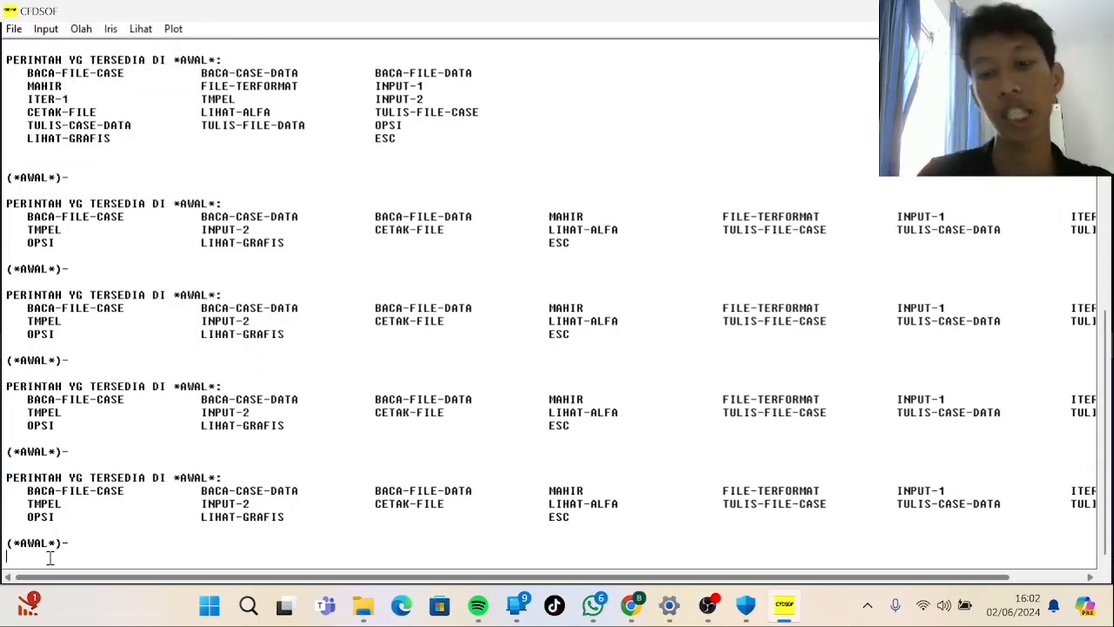
text(i1)
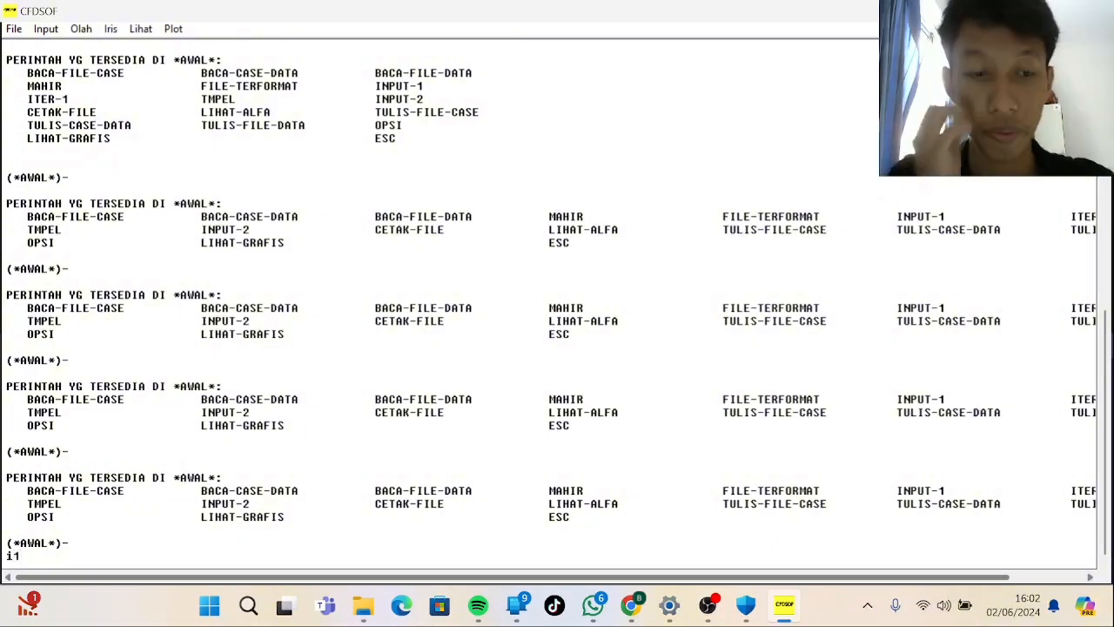
key(Return)
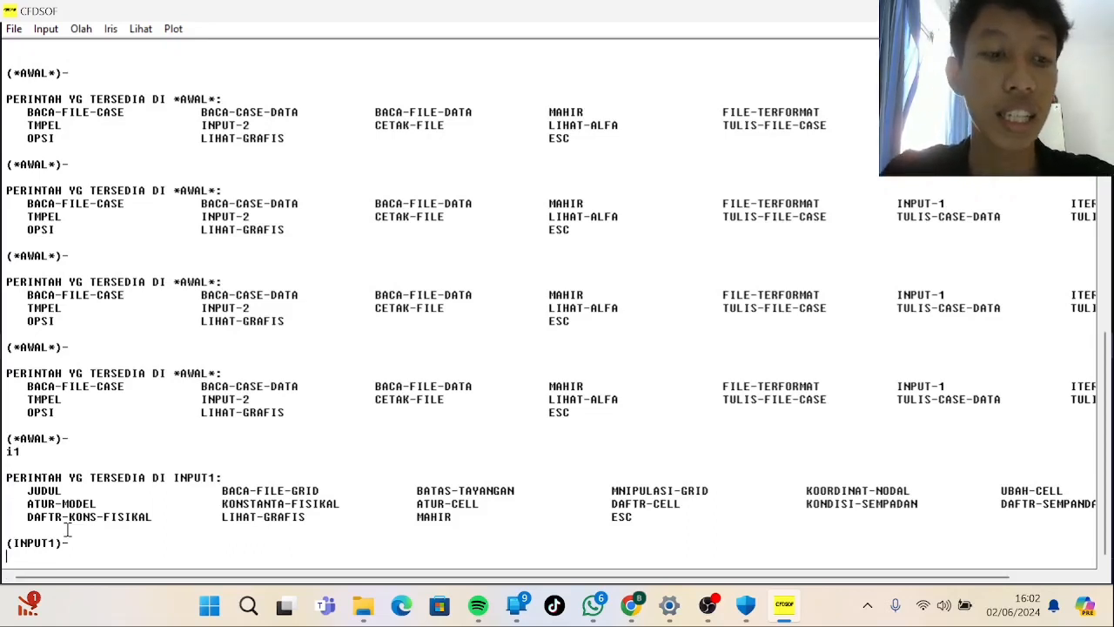
text(kf)
key(Return)
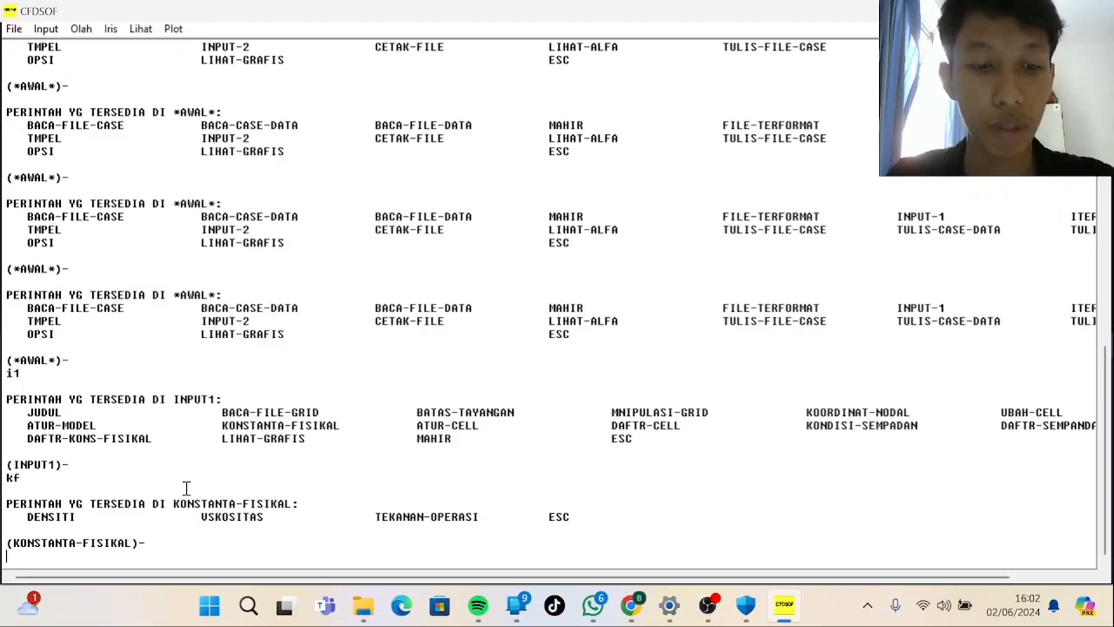
text(d)
key(Return)
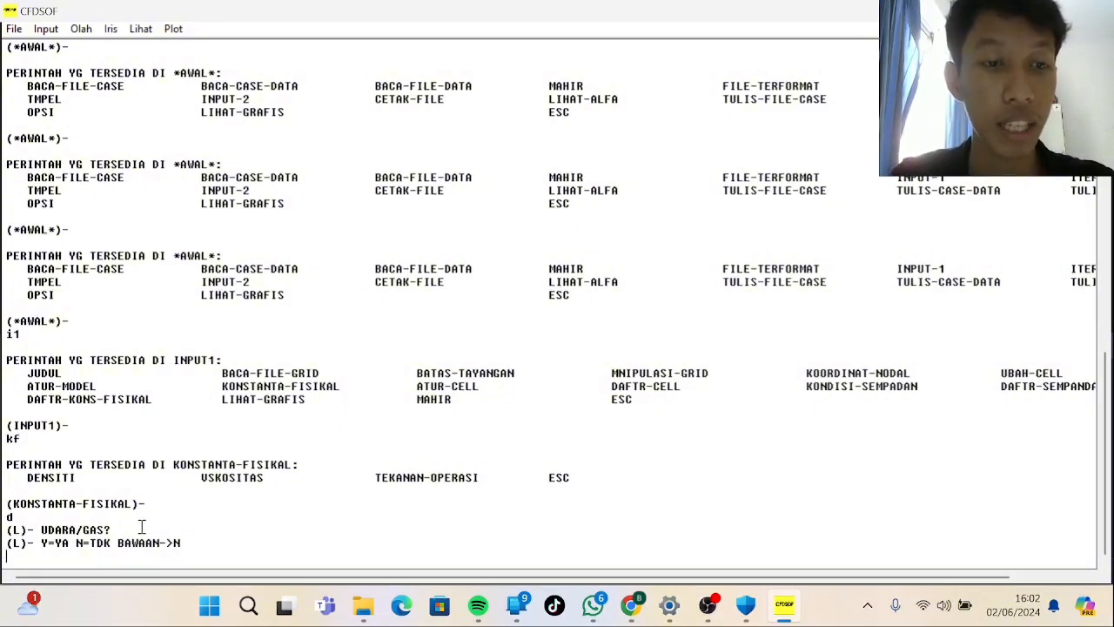
text(n)
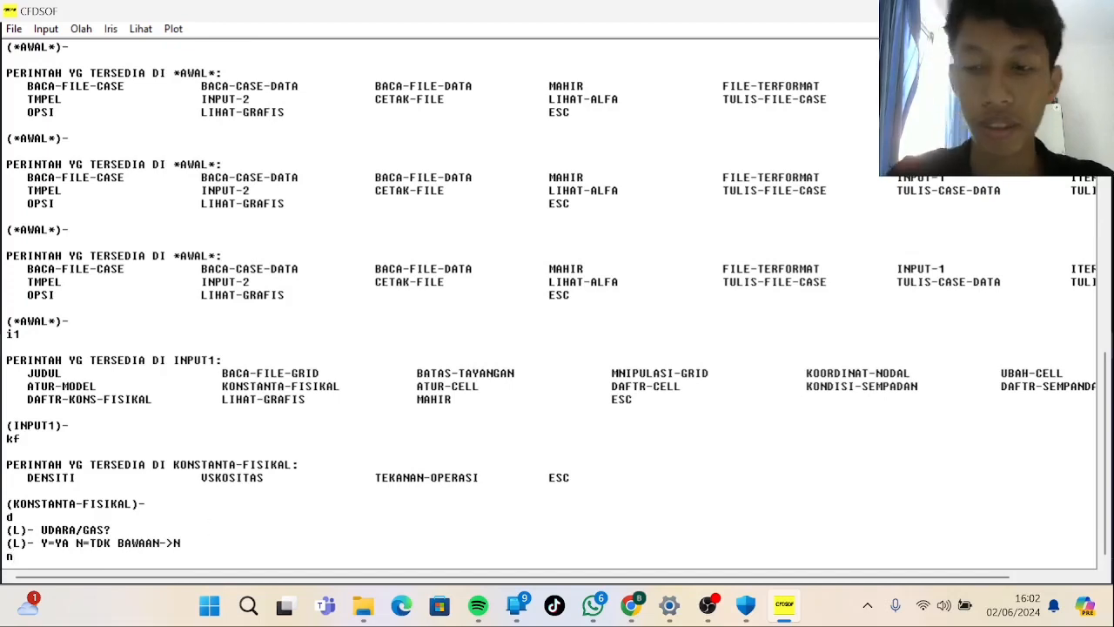
key(Return)
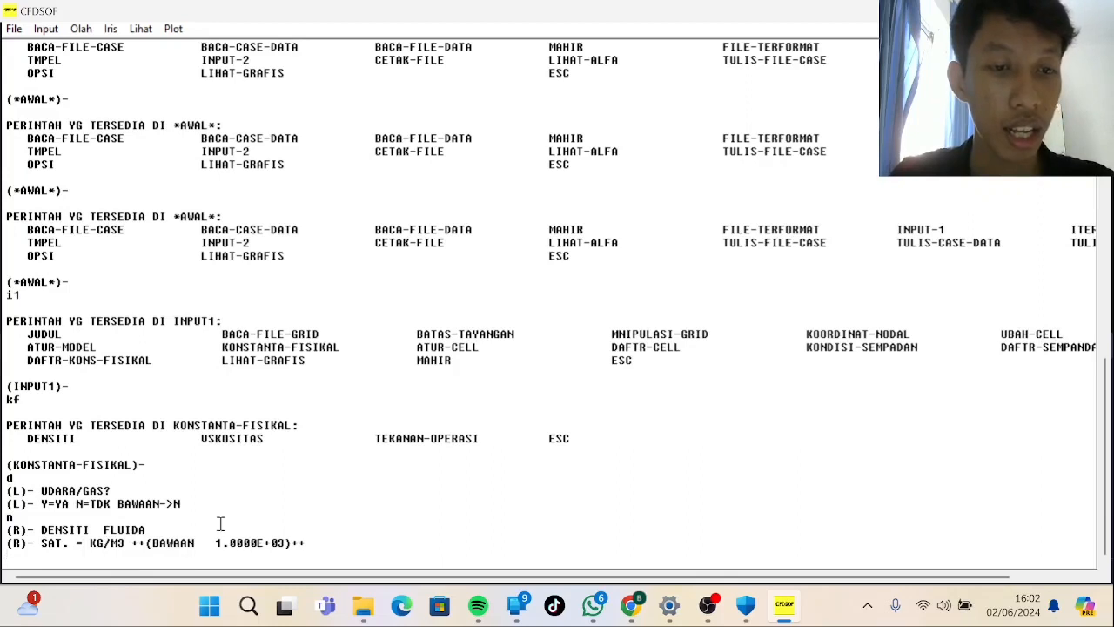
text(980)
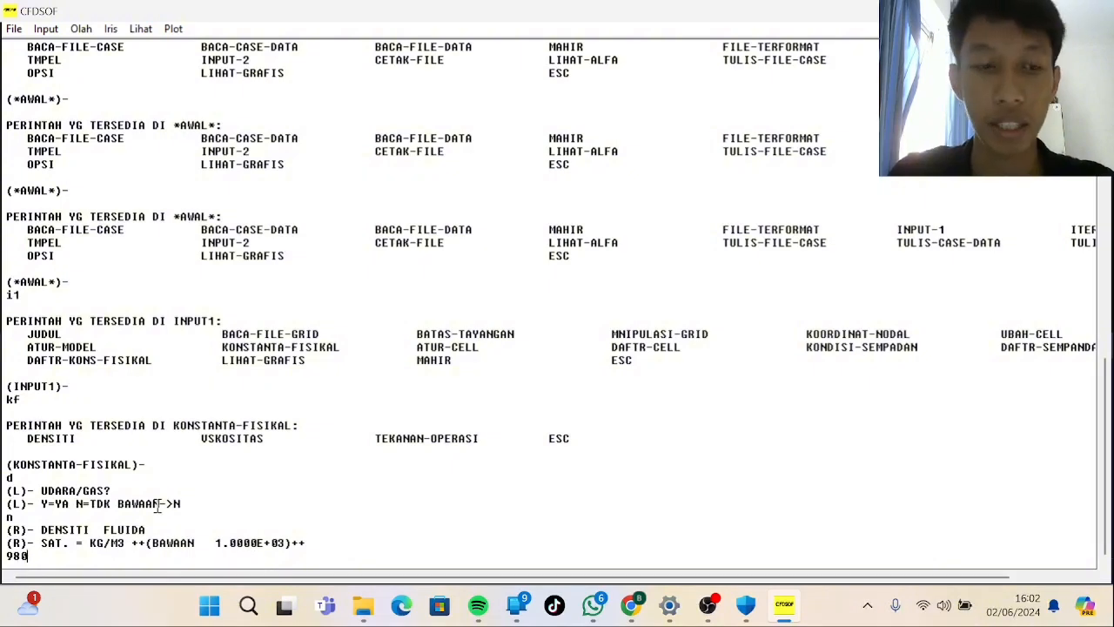
key(Return)
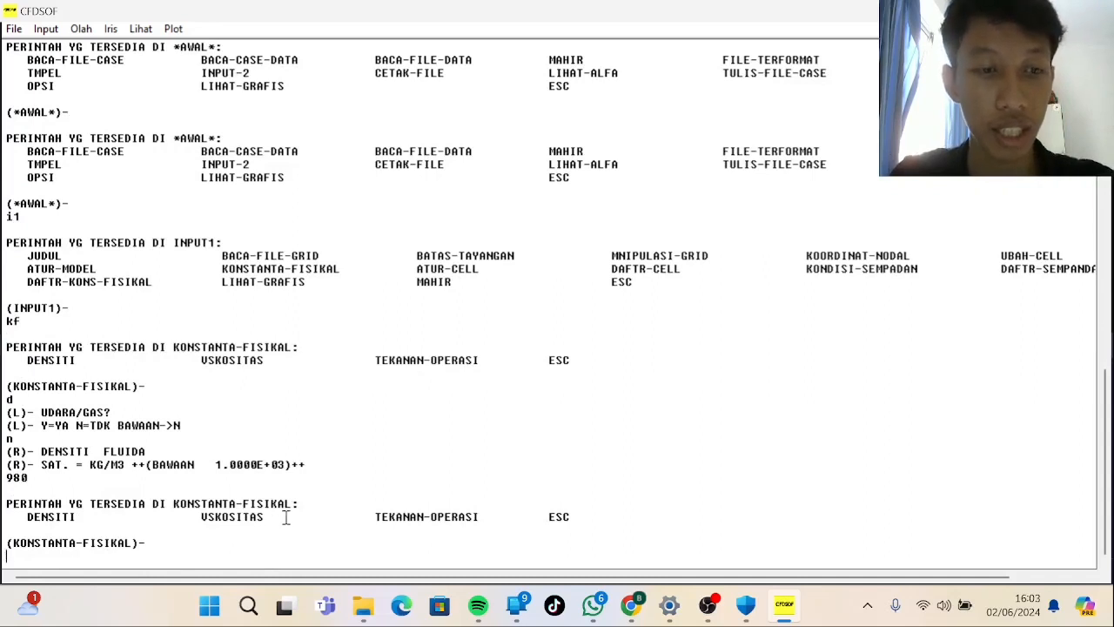
Accept the default fluid viscosity of 9.0000E-04 kg/m-s and operating pressure of 1.0132E+05 Pa, and return to the INPUT1 commands.
text(v)
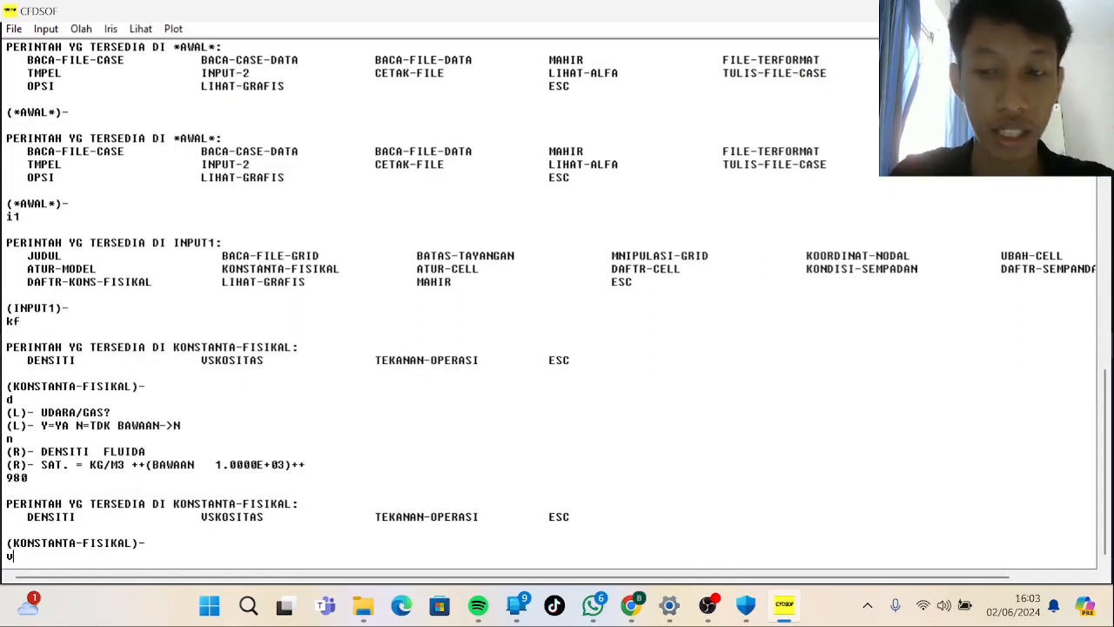
key(Return)
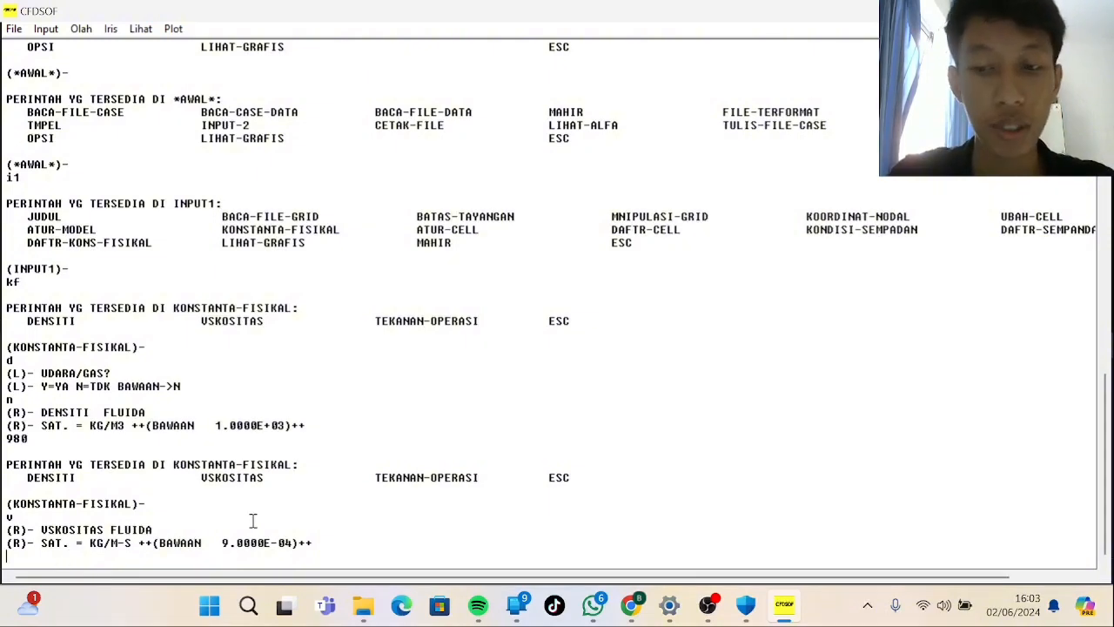
key(Return)
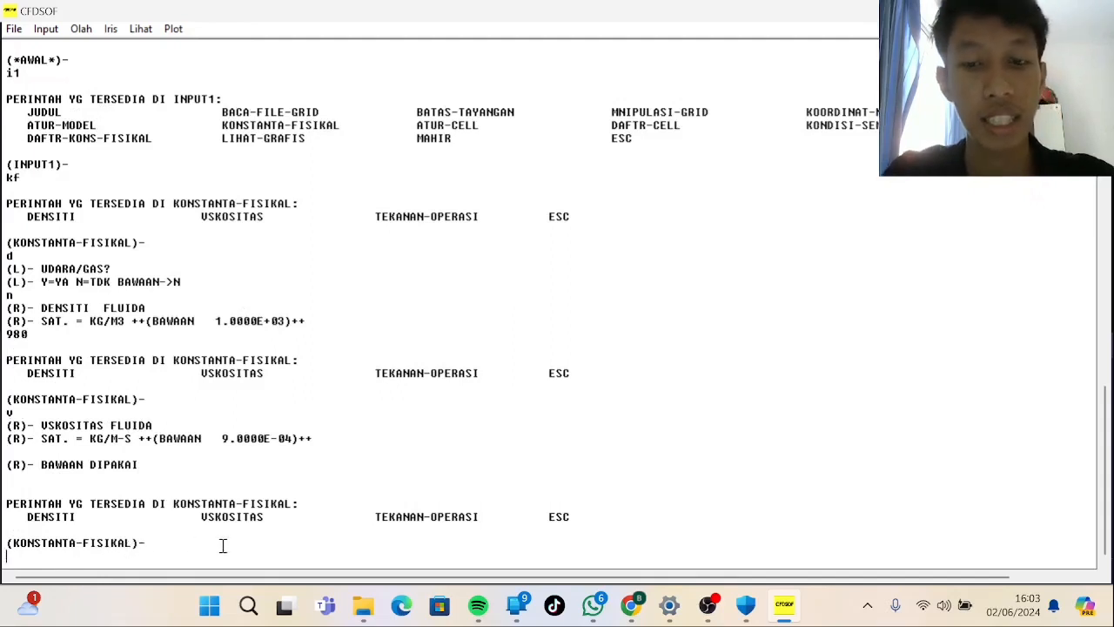
text(to)
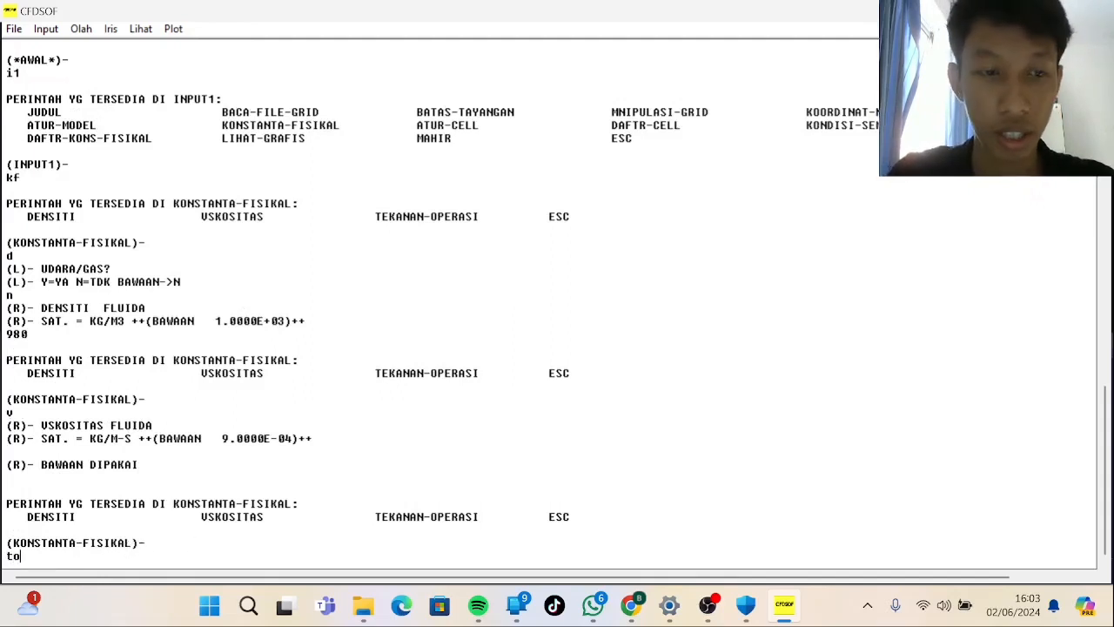
key(Return)
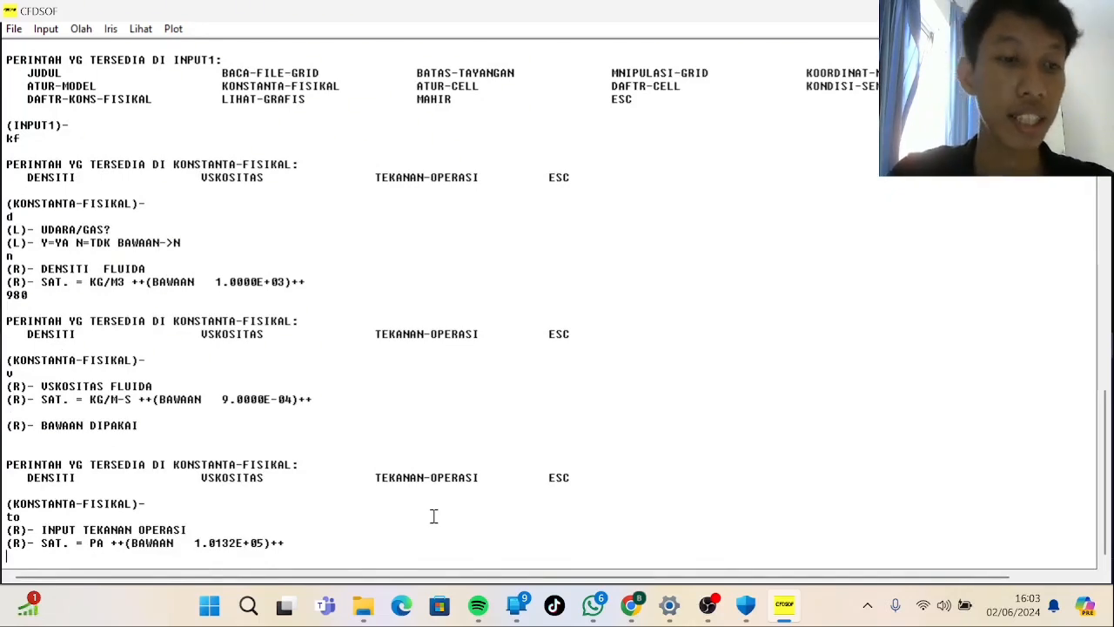
key(Return)
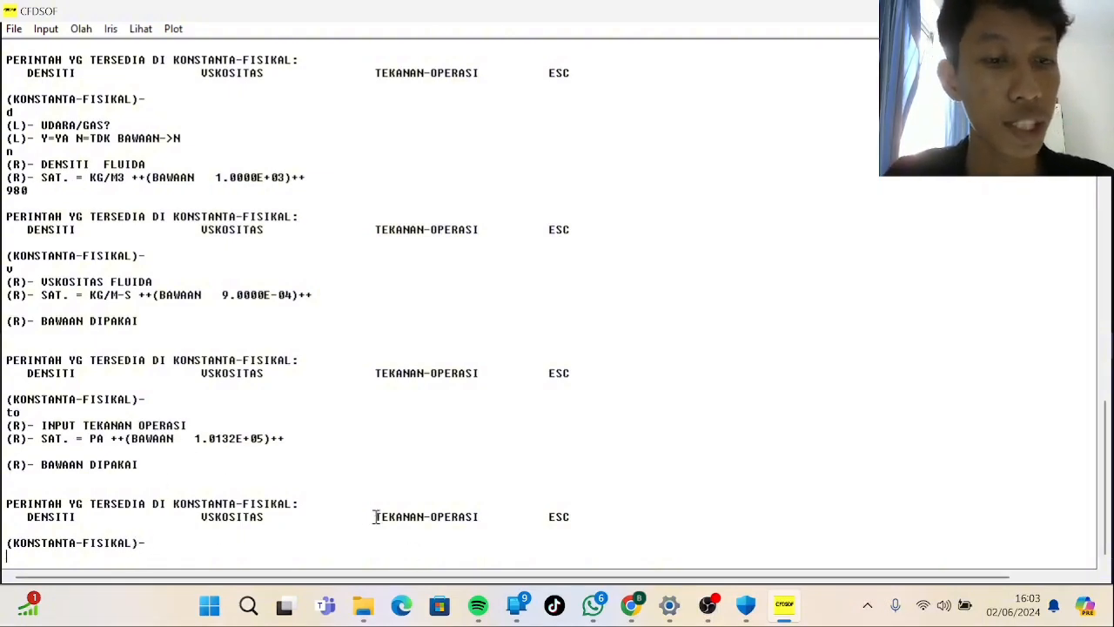
text(e)
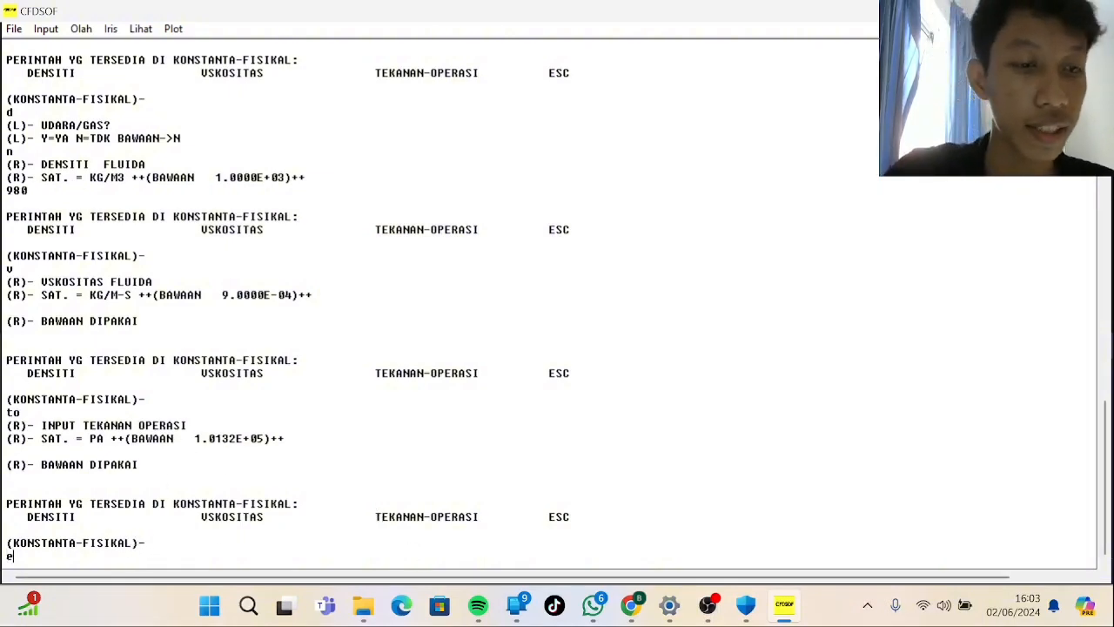
key(Return)
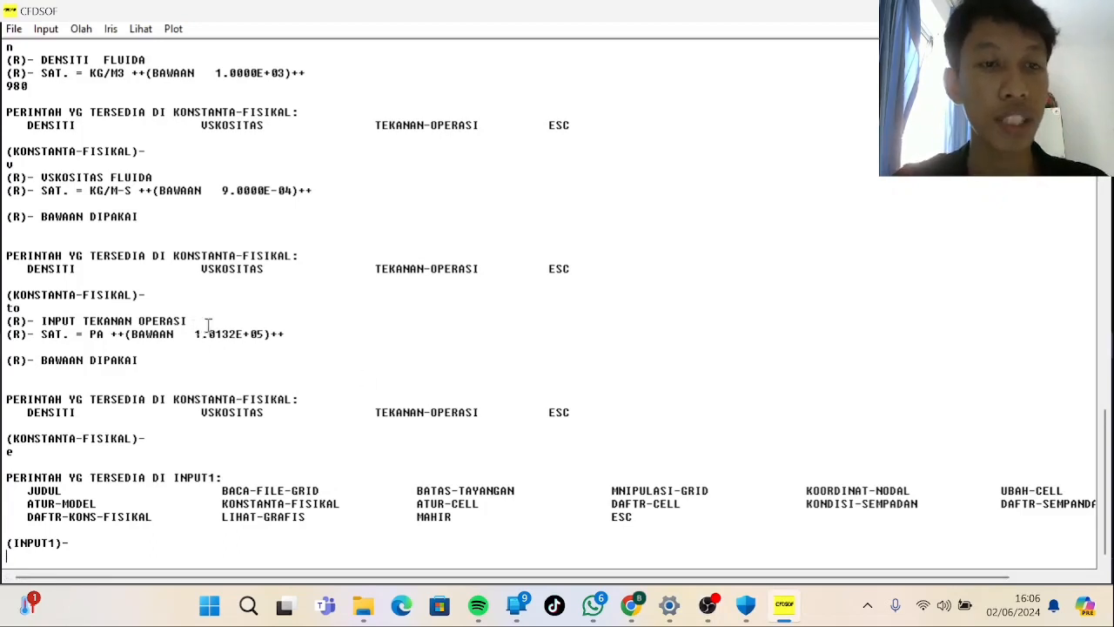
List all defined physical constants and review the density, viscosity and operating pressure.
text(d)
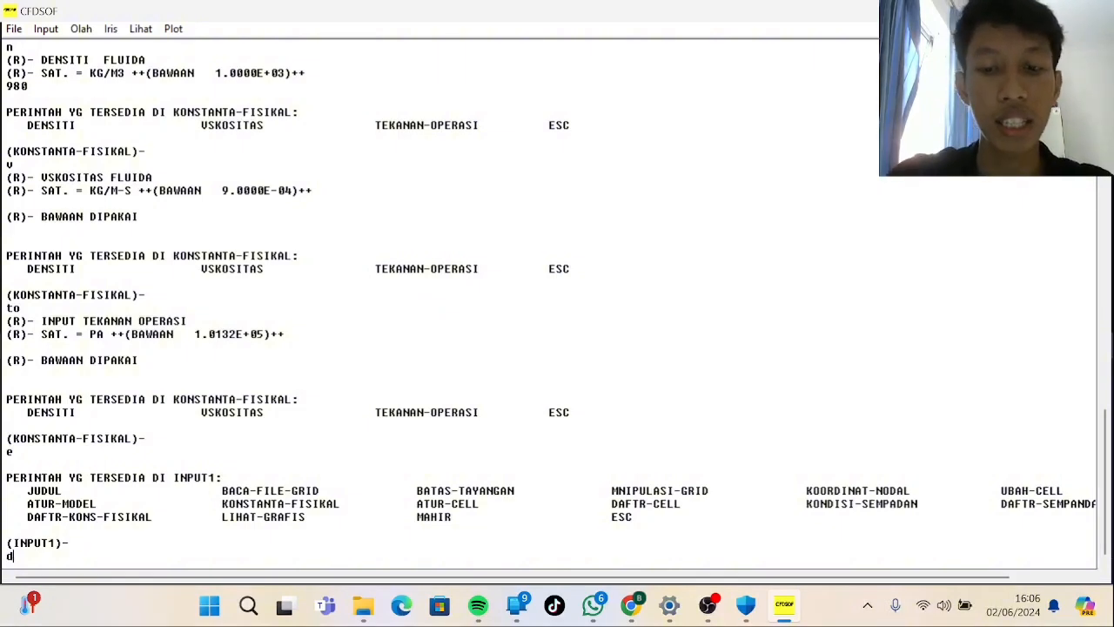
text(kf)
key(Return)
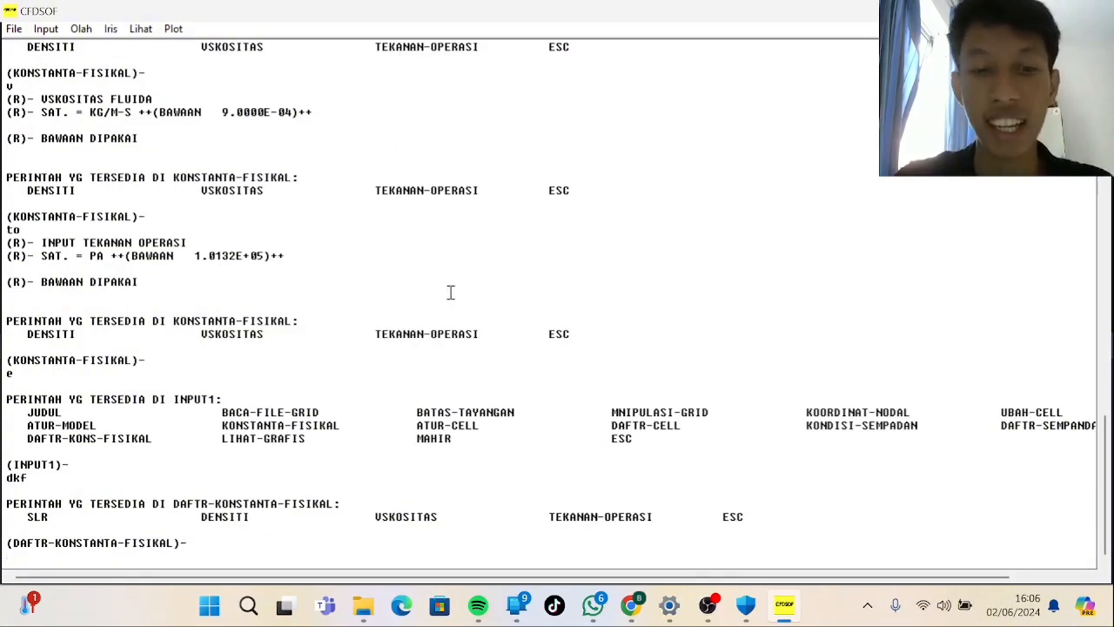
text(s)
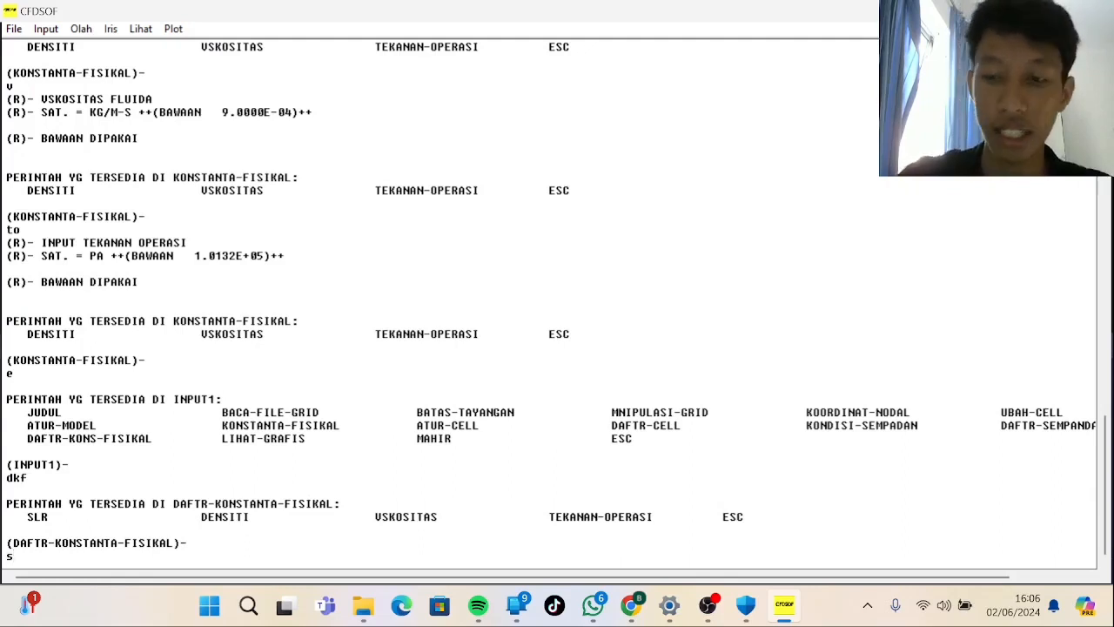
key(Return)
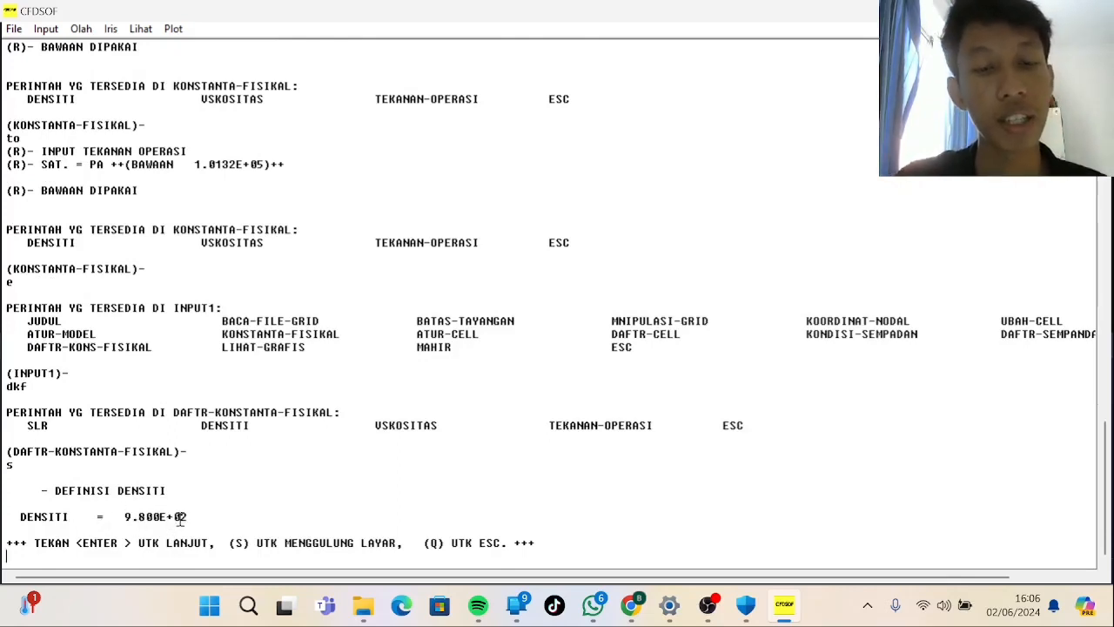
key(Return)
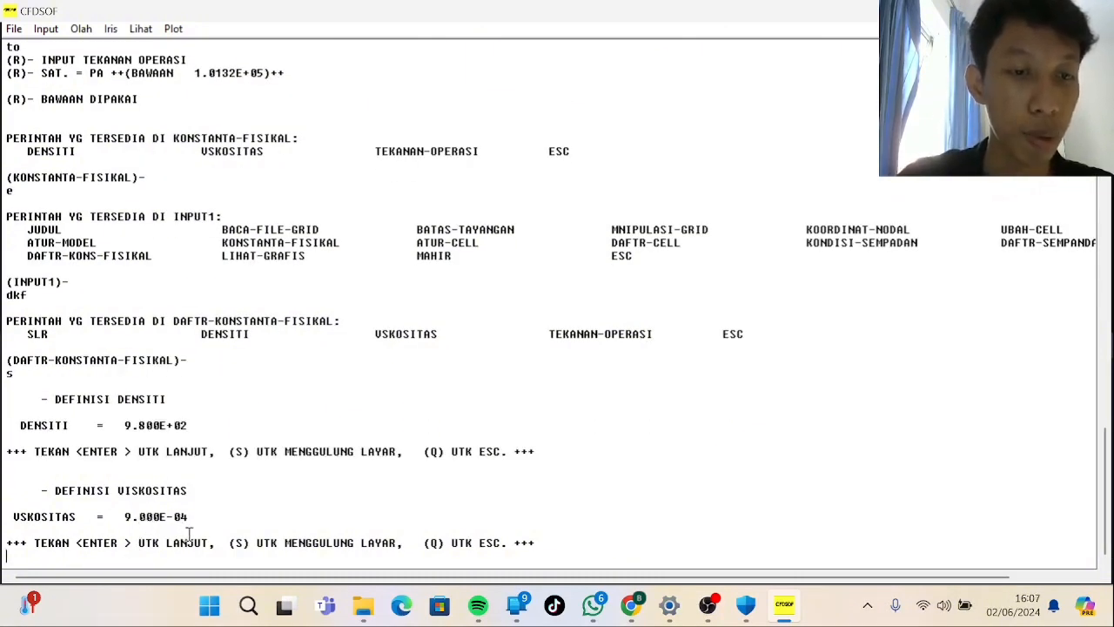
key(Return)
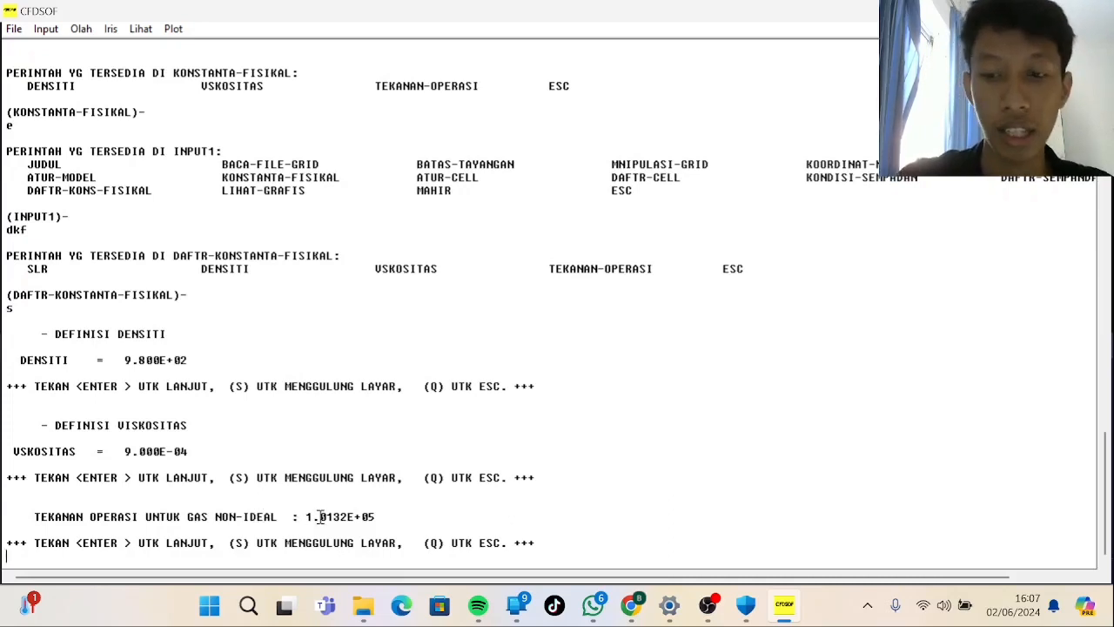
key(Return)
key(Return)
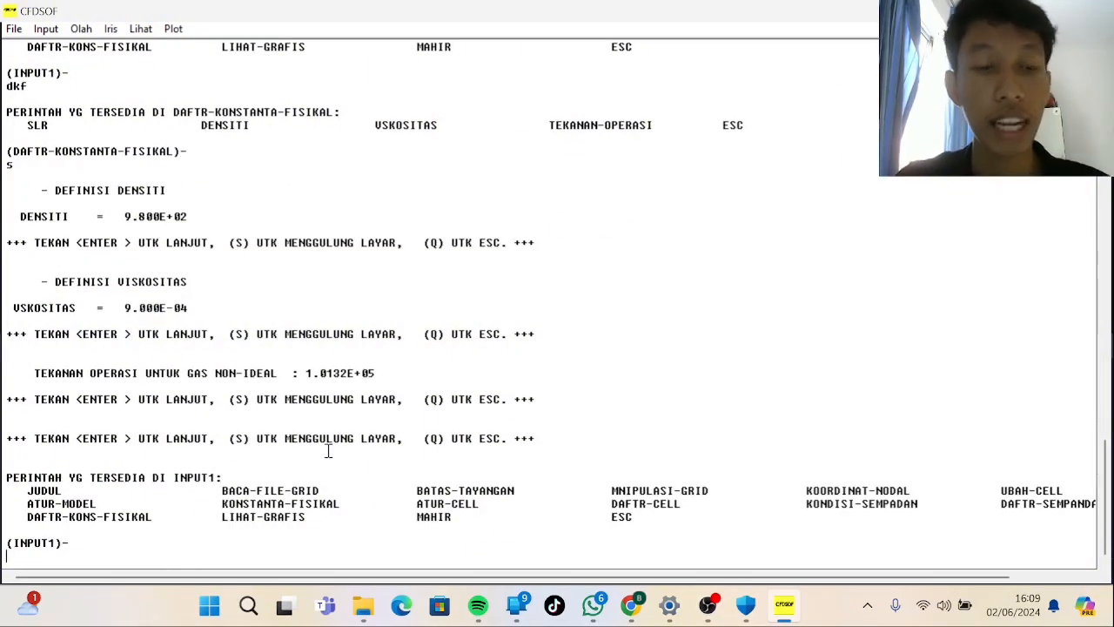
Enable plotting of the normalised residuals for pressure, velocities, turbulence energy and dissipation, request the residual plot, and close the settings.
click(91, 29)
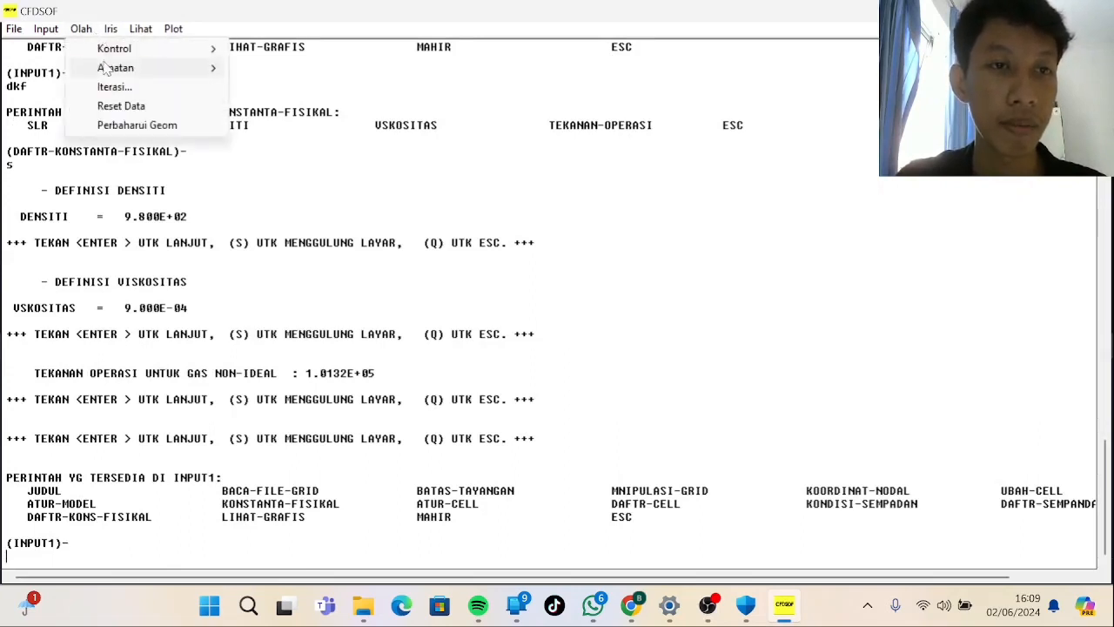
mouse_move(122, 67)
click(237, 64)
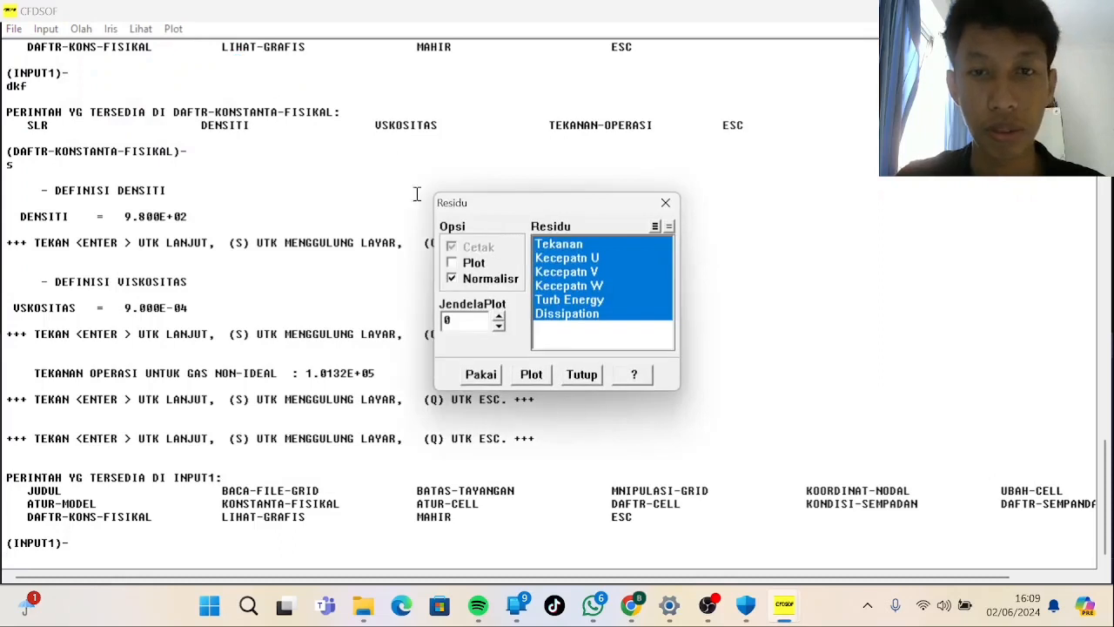
click(452, 263)
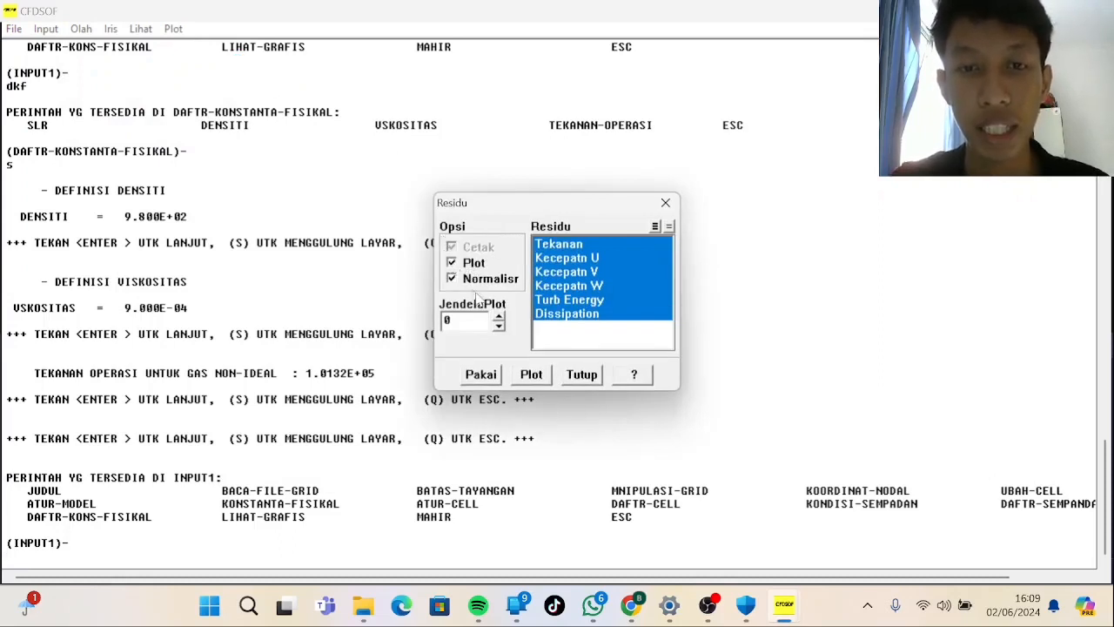
click(530, 375)
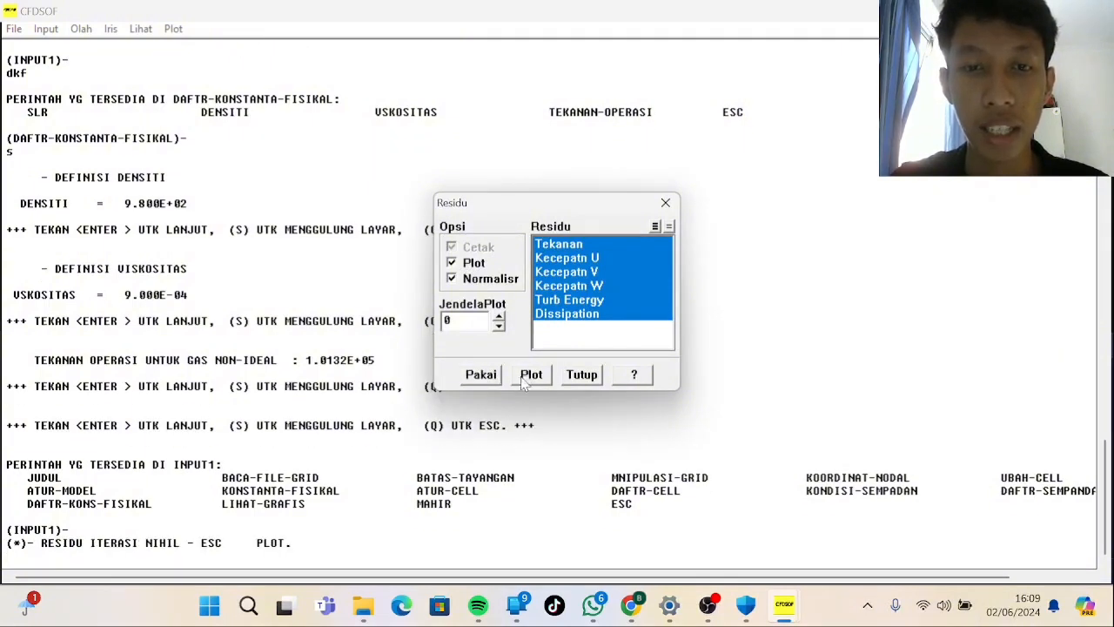
click(582, 375)
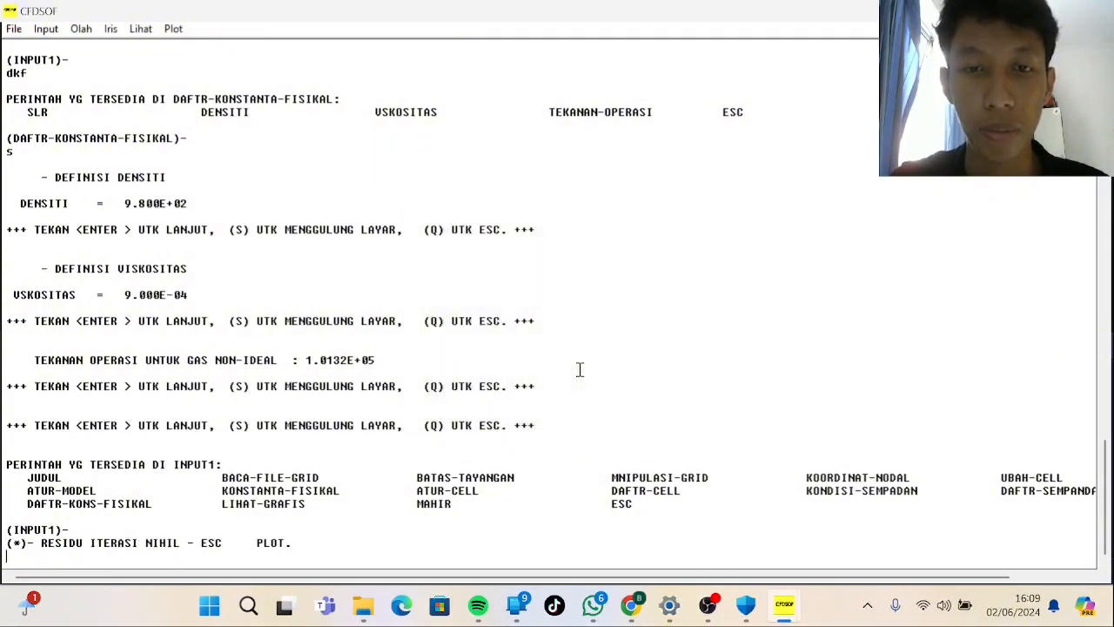
Run the fluid phase calculation for 500 iterations with a reporting interval of 1.
click(83, 29)
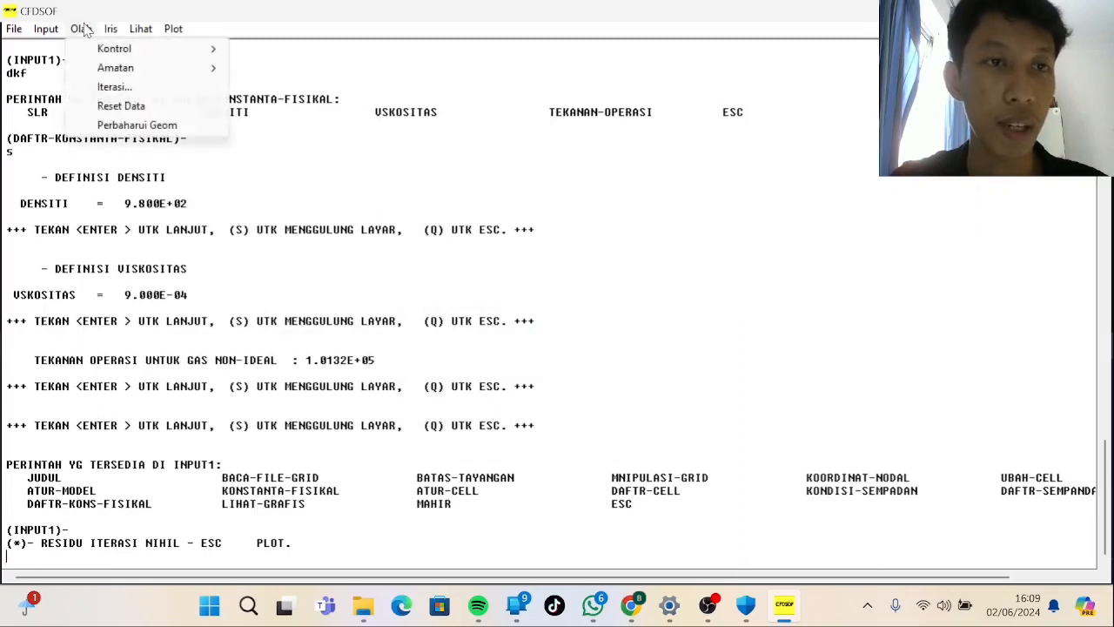
click(114, 87)
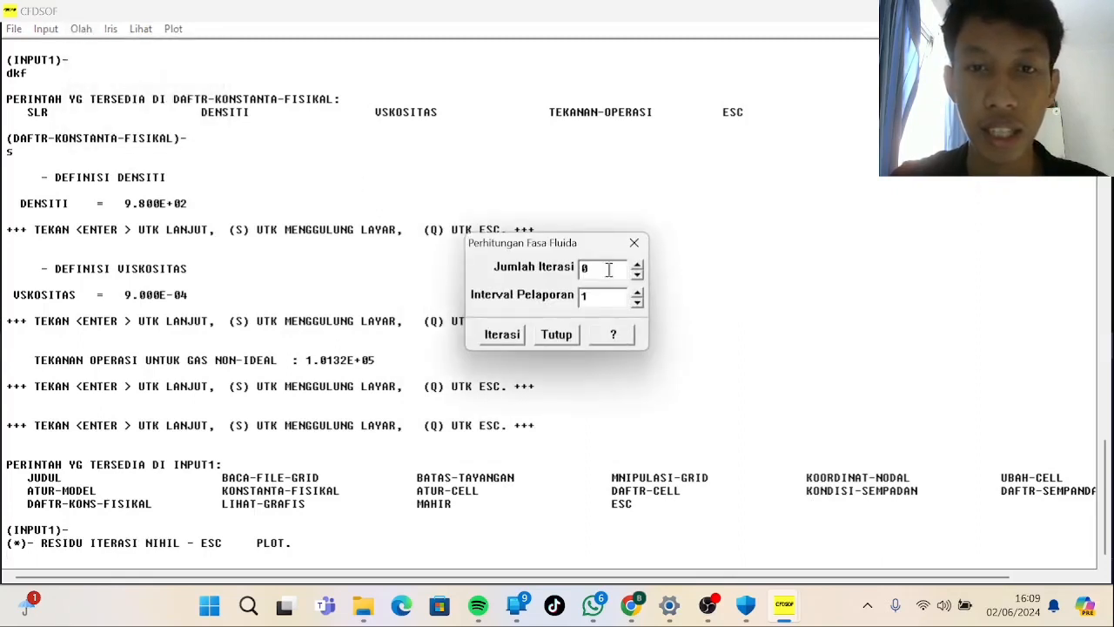
text(500)
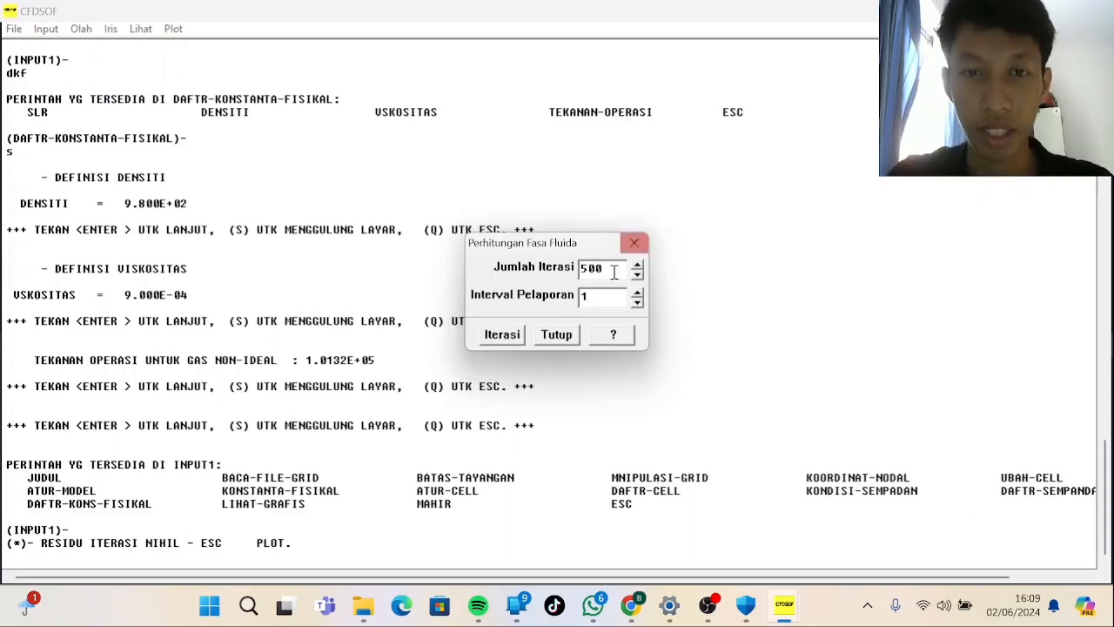
click(502, 336)
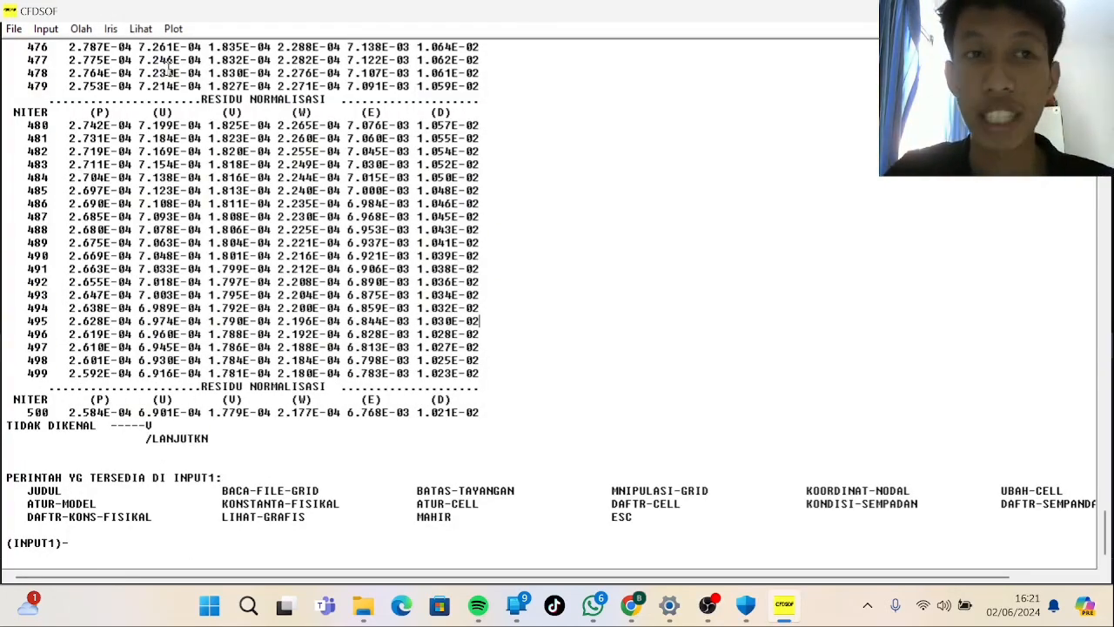
Open graphics window 1 from the display options, minimise it, and close the options.
click(141, 31)
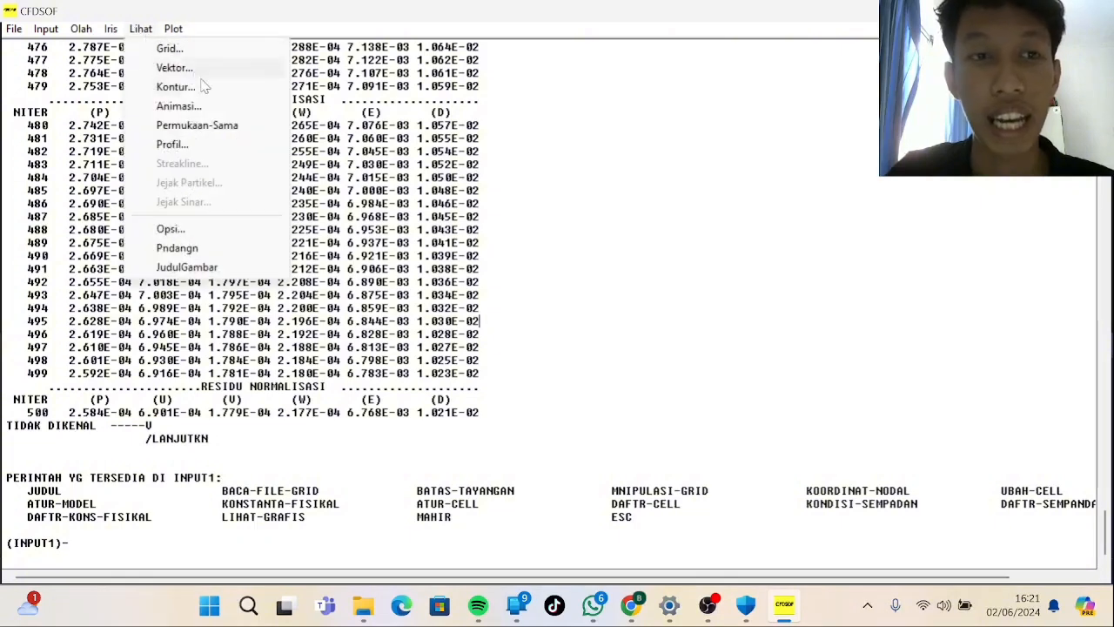
click(209, 229)
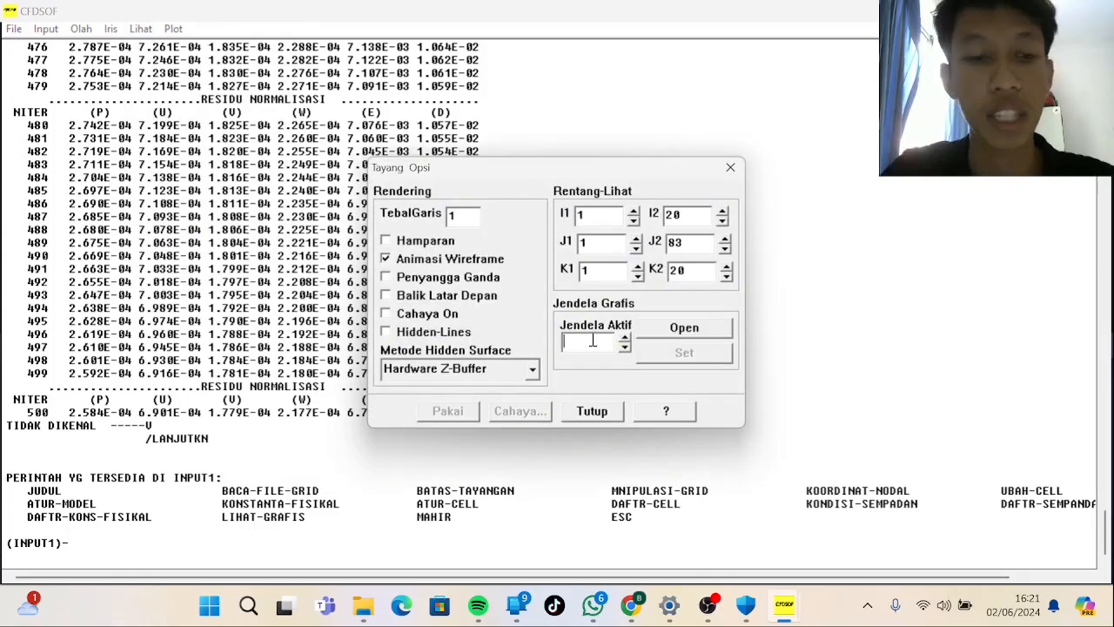
click(684, 329)
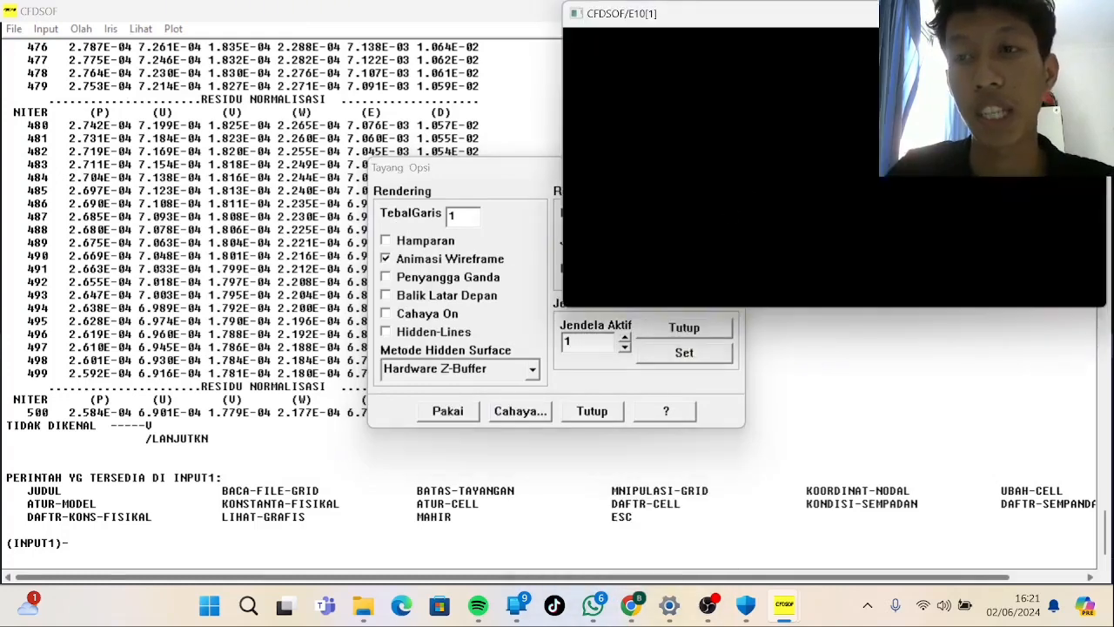
click(1089, 13)
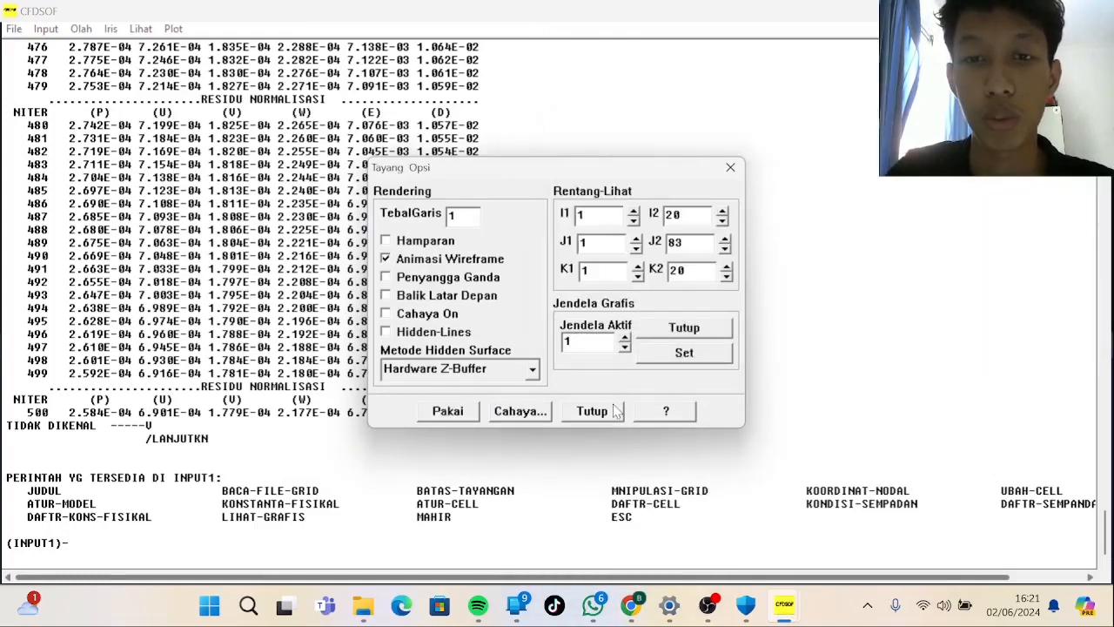
click(614, 411)
Display velocity vectors coloured by U velocity on slice K=10 with scale factor 10 and I, J, K steps of 3, and inspect them enlarged.
click(136, 31)
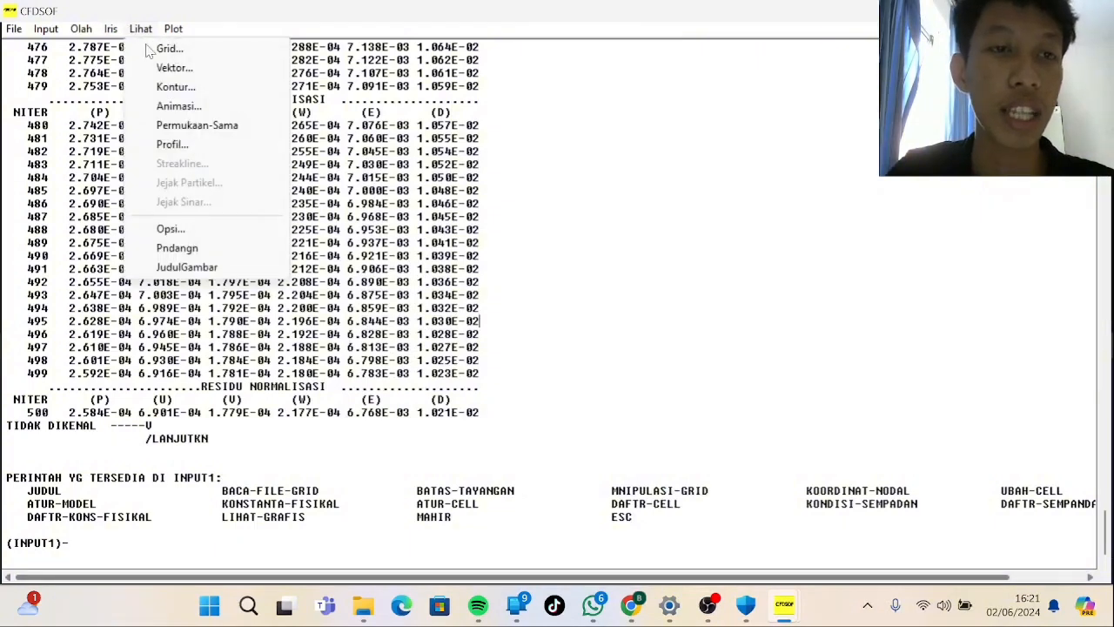
click(206, 70)
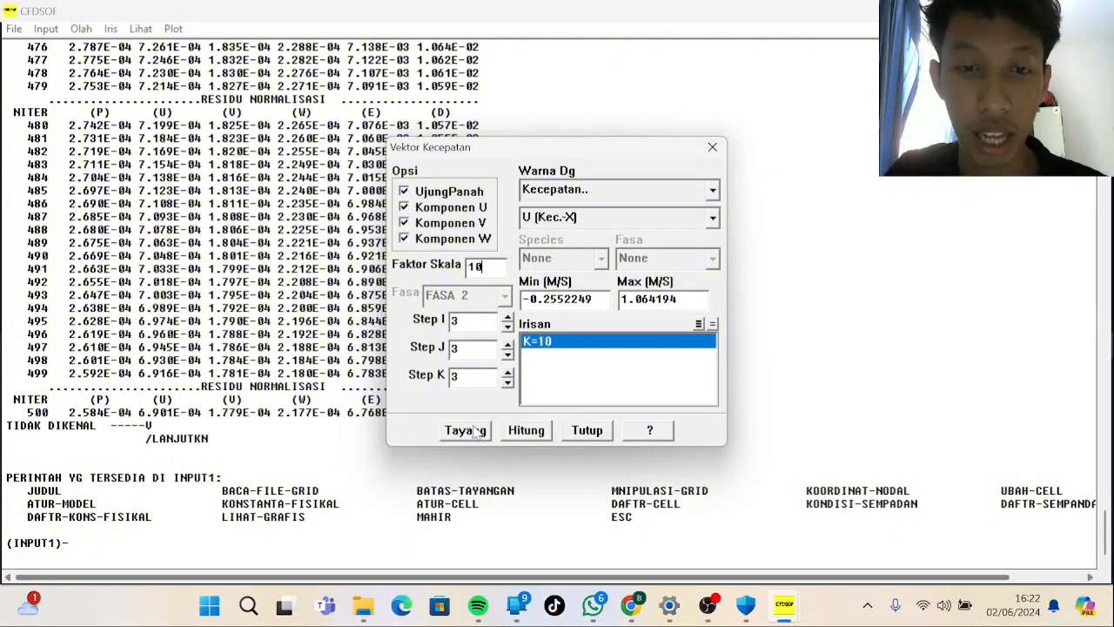
click(586, 430)
mouse_move(784, 605)
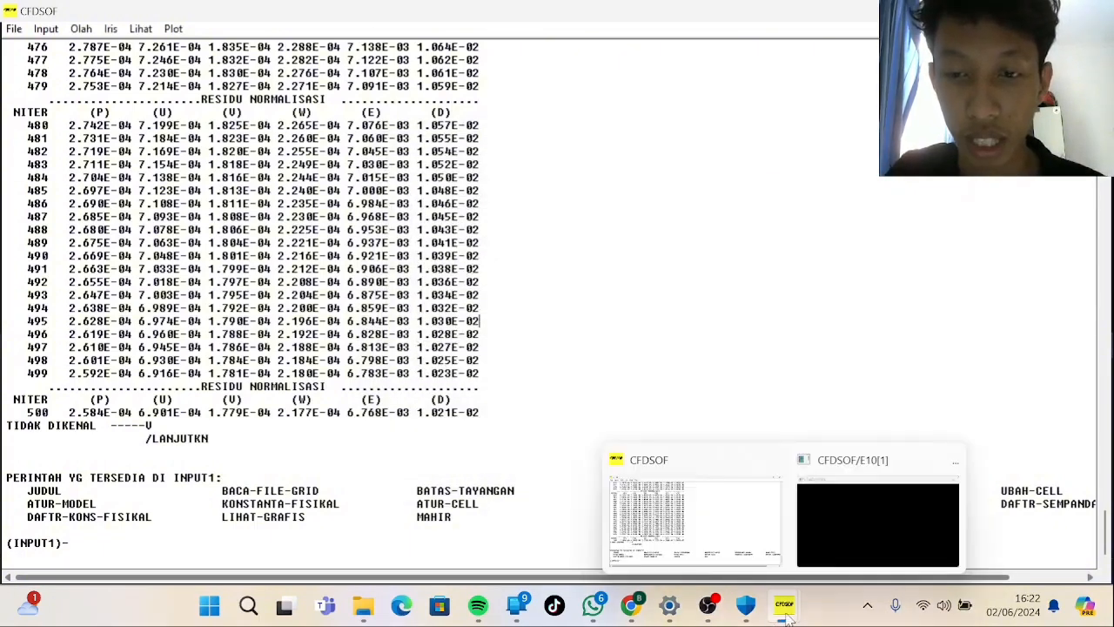
click(843, 534)
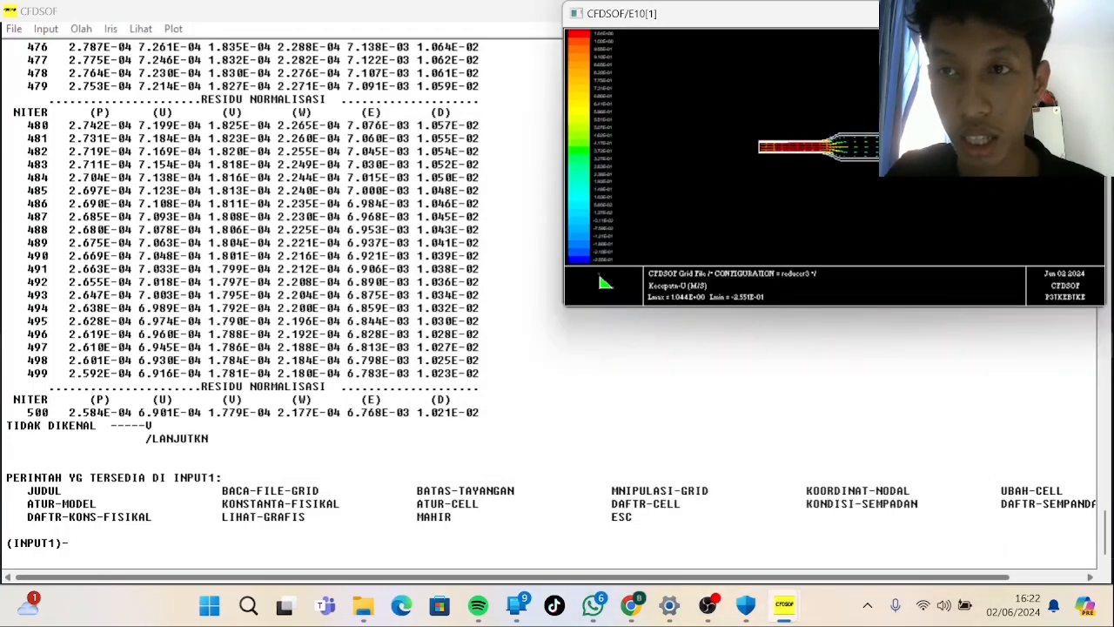
click(1053, 13)
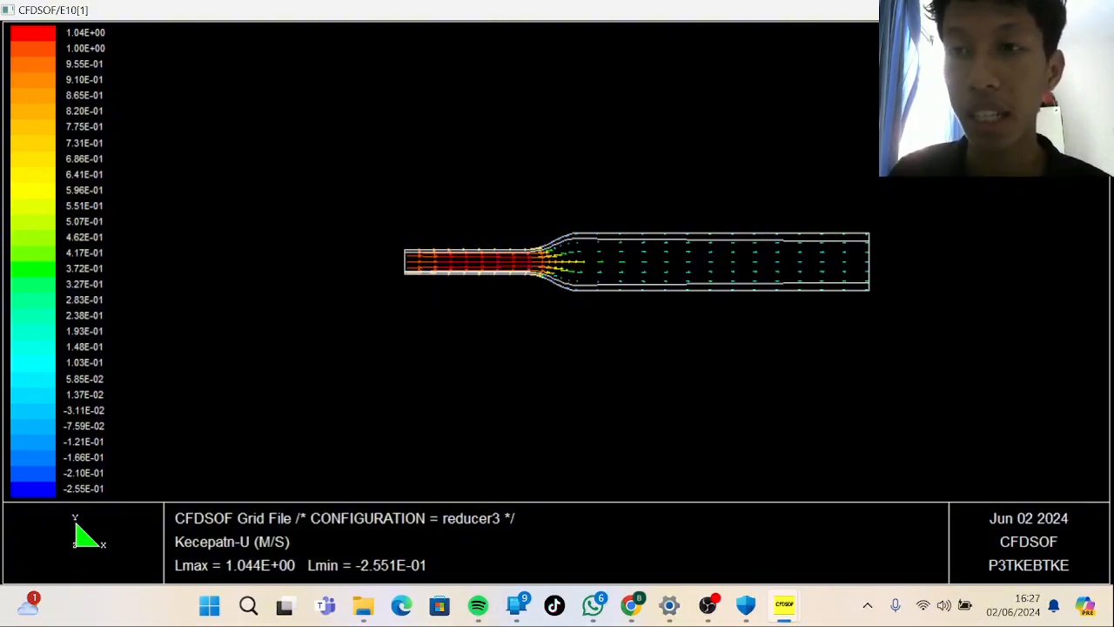
click(1095, 11)
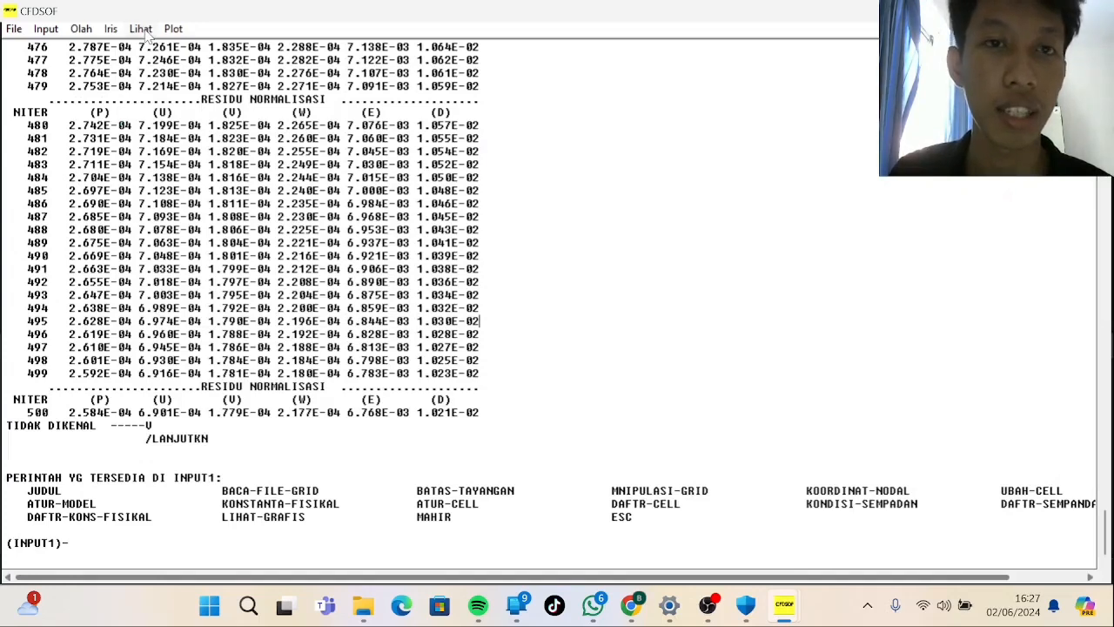
Set the active graphics window to 2 in the display options, open it, minimise it, and close the options.
click(146, 30)
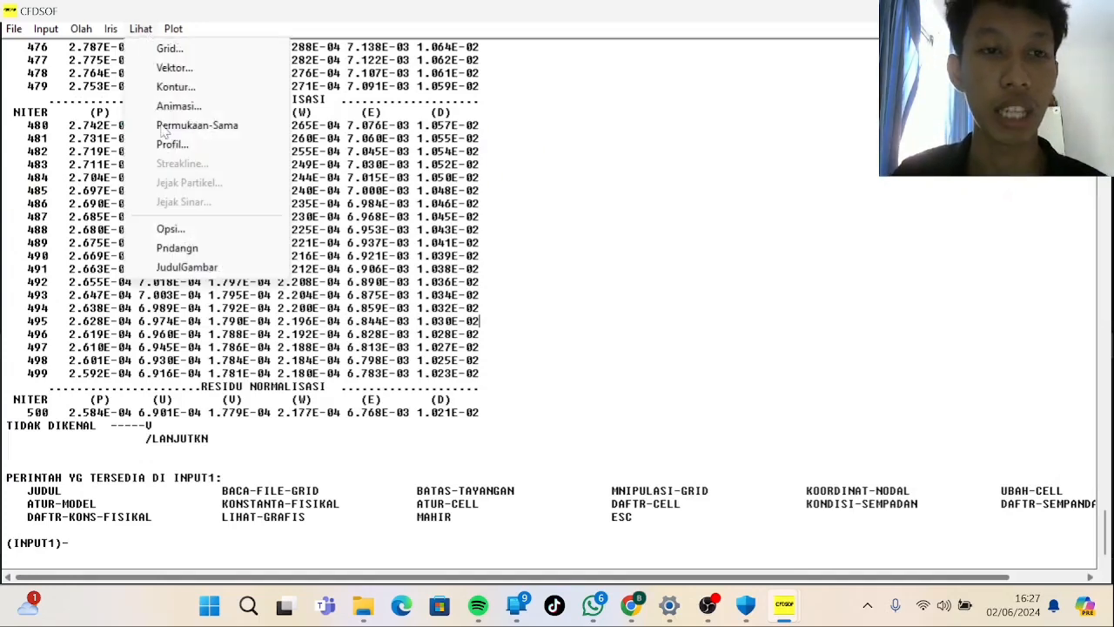
click(185, 229)
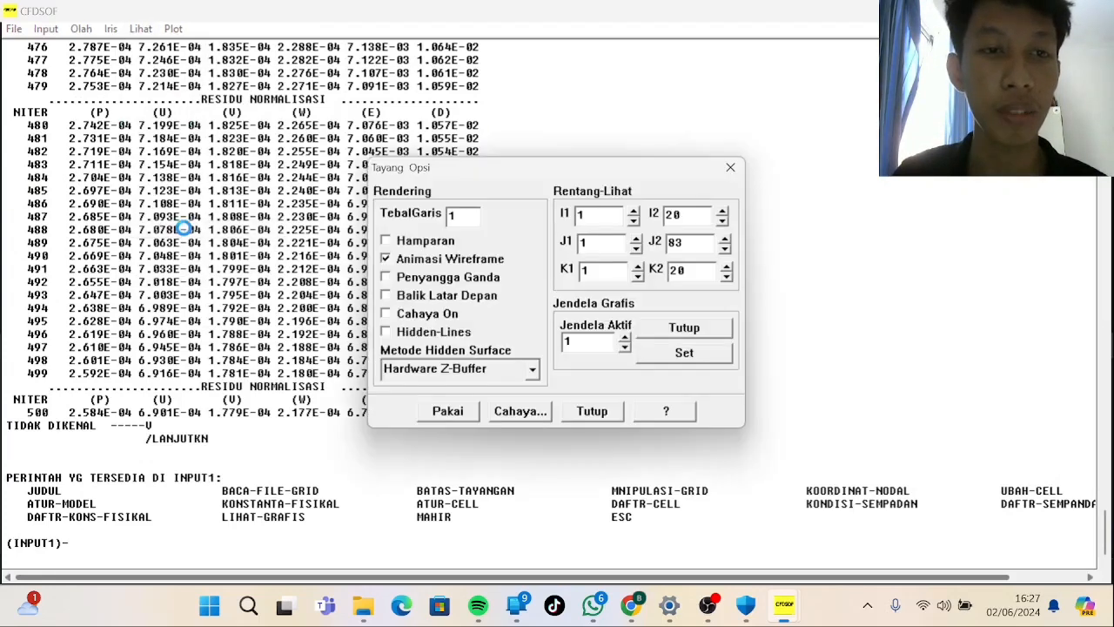
click(625, 338)
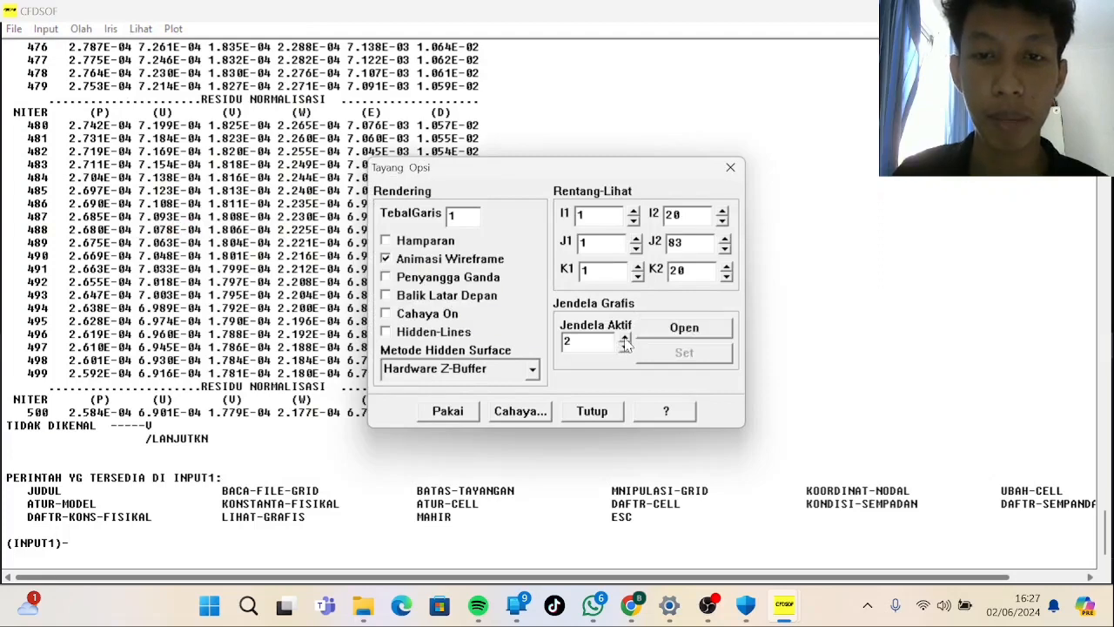
click(683, 328)
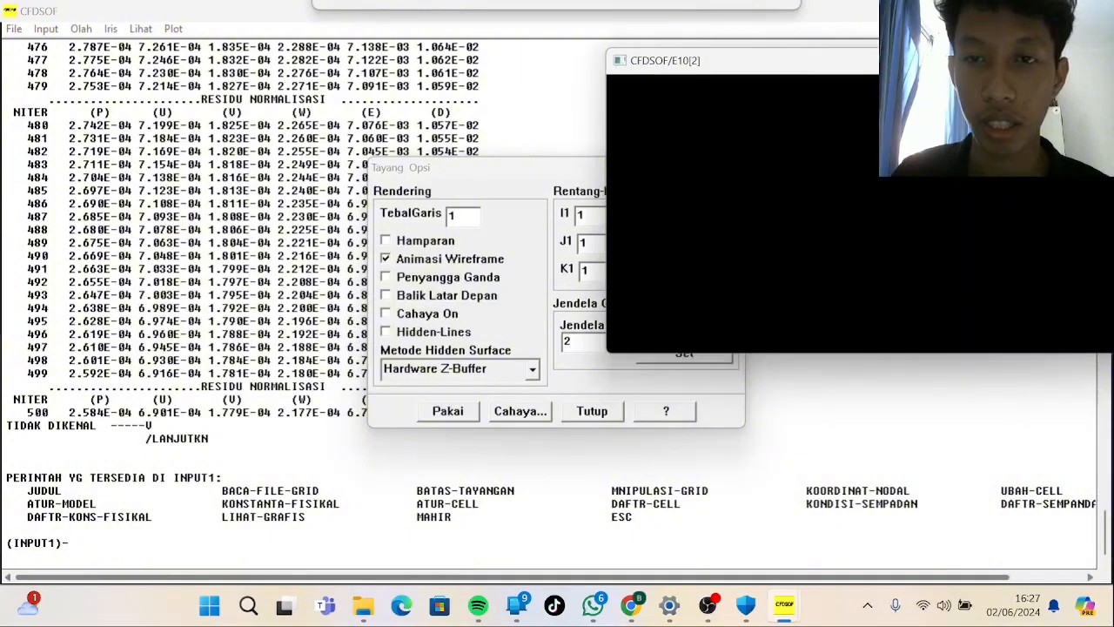
drag(957, 61, 962, 61)
click(1057, 60)
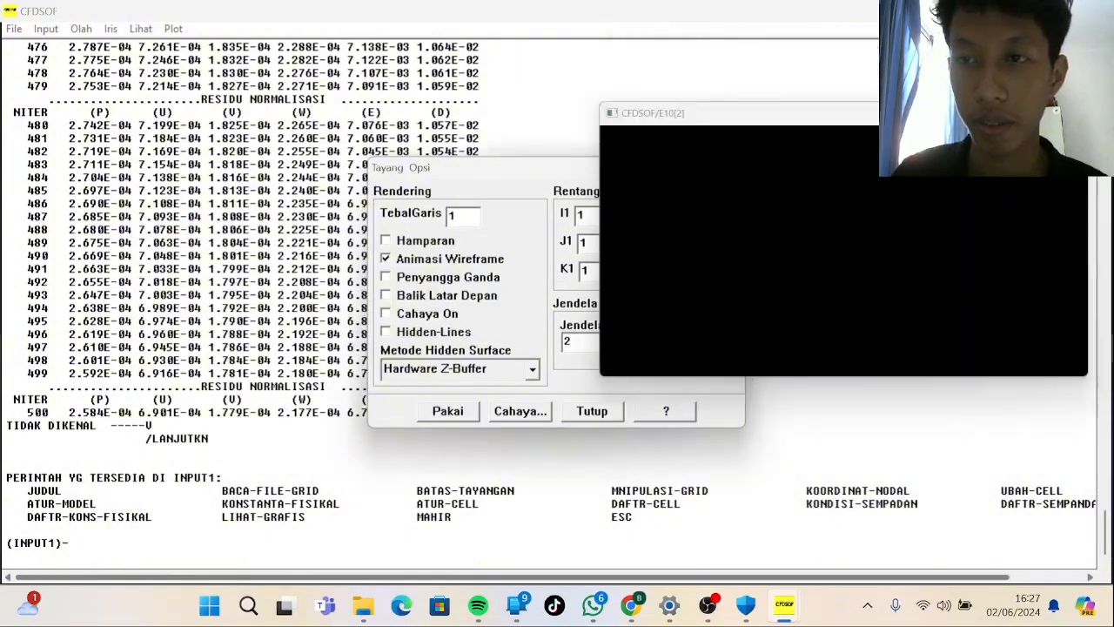
click(577, 413)
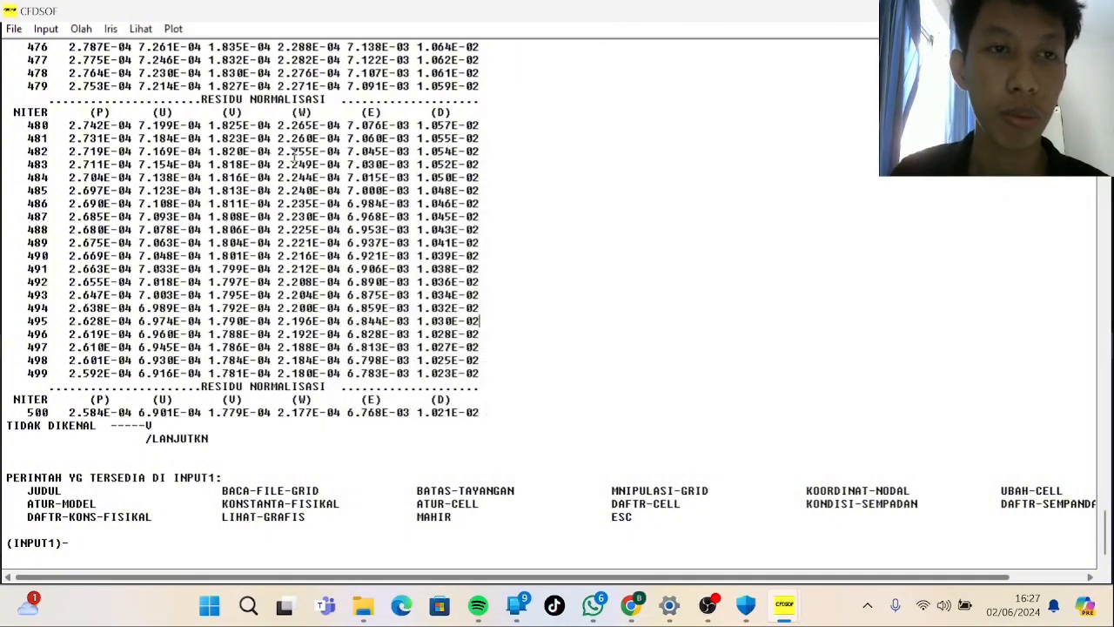
Display a filled contour of relative total pressure (Tekanan Total Relatif) on slice K=10 with 30 contour levels, and close the contour settings.
click(148, 35)
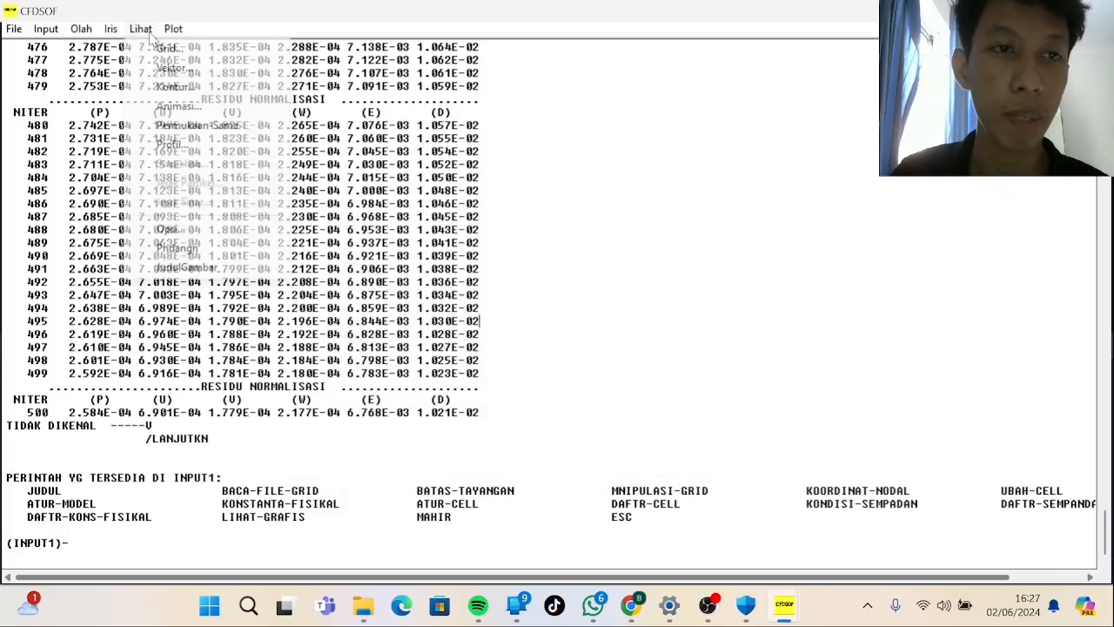
click(184, 87)
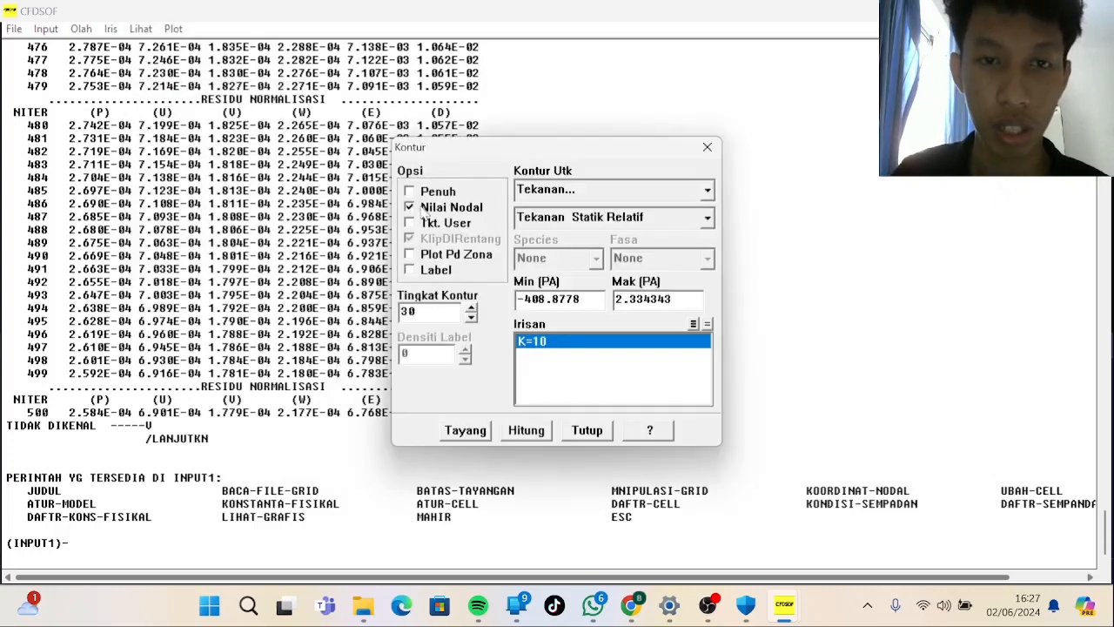
click(410, 191)
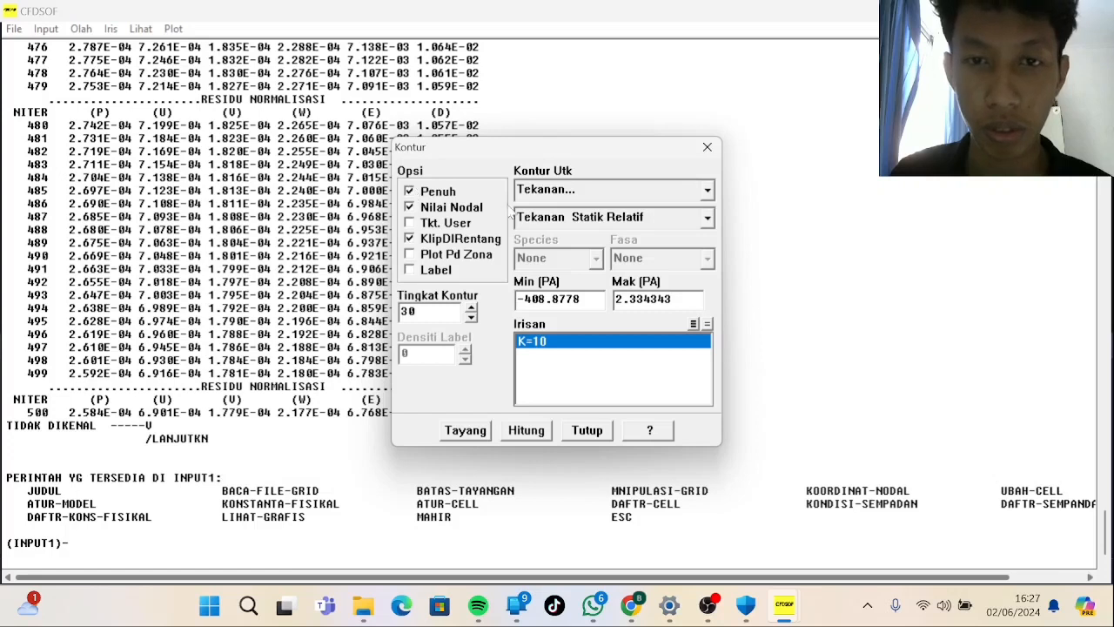
click(648, 218)
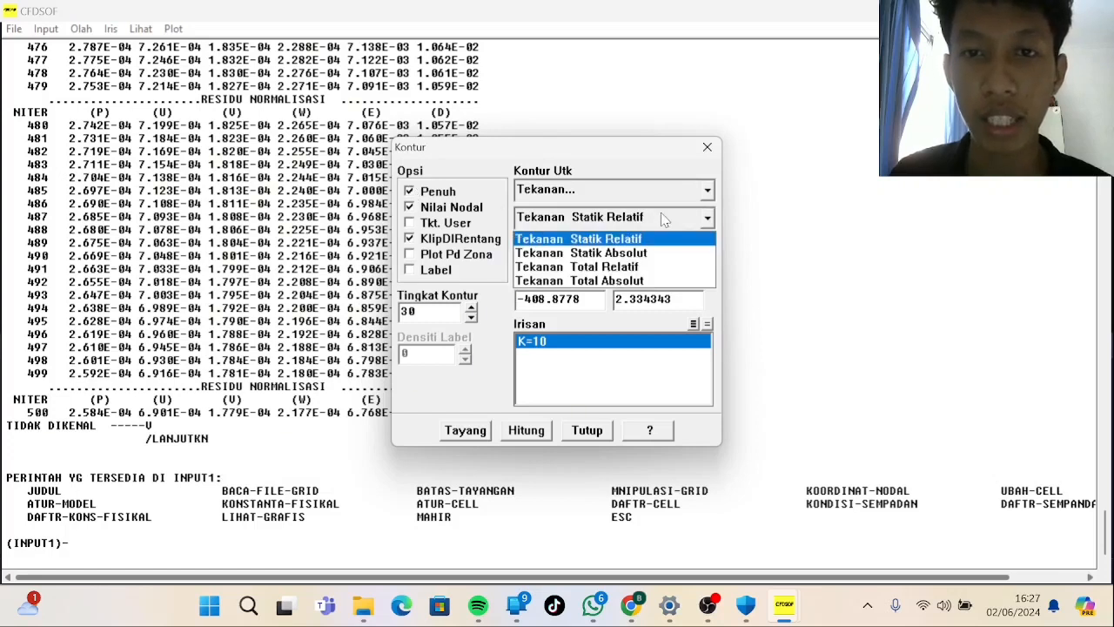
click(683, 267)
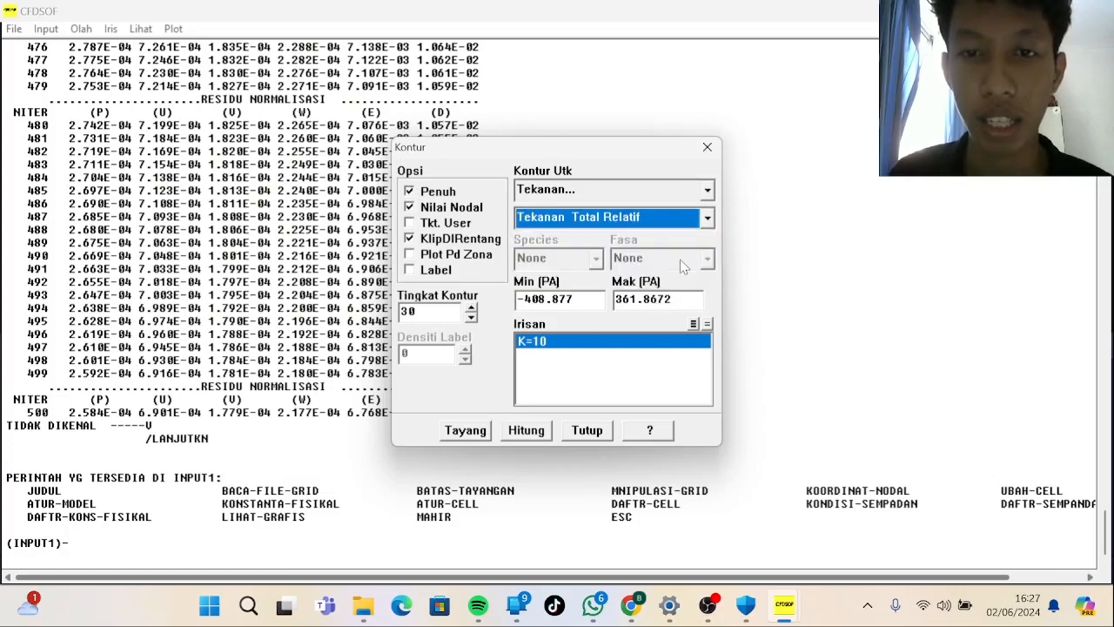
click(473, 430)
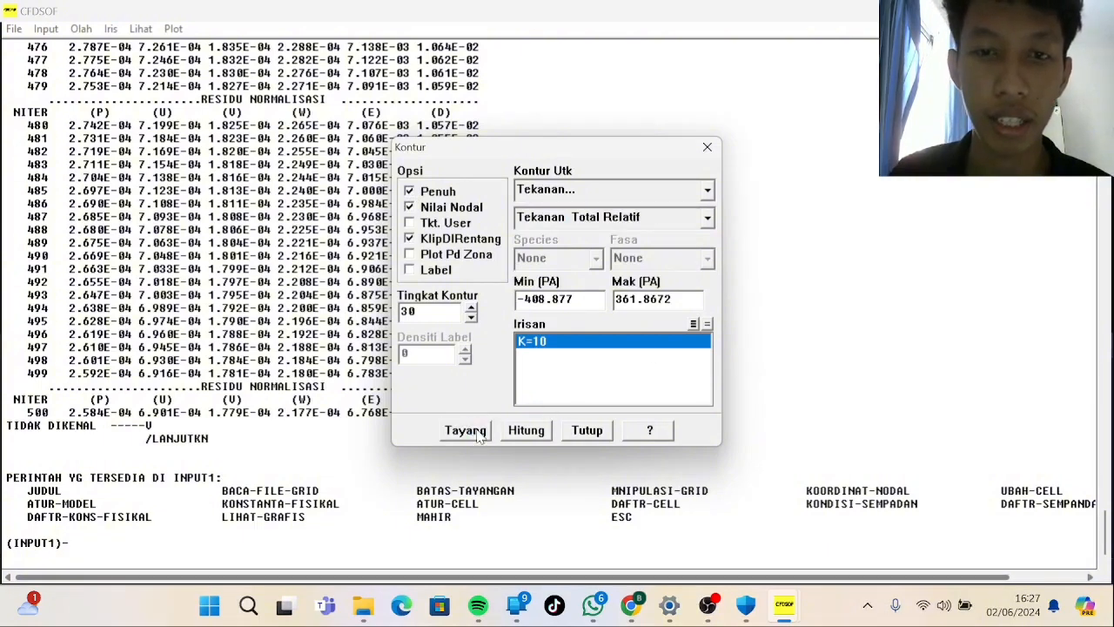
click(585, 430)
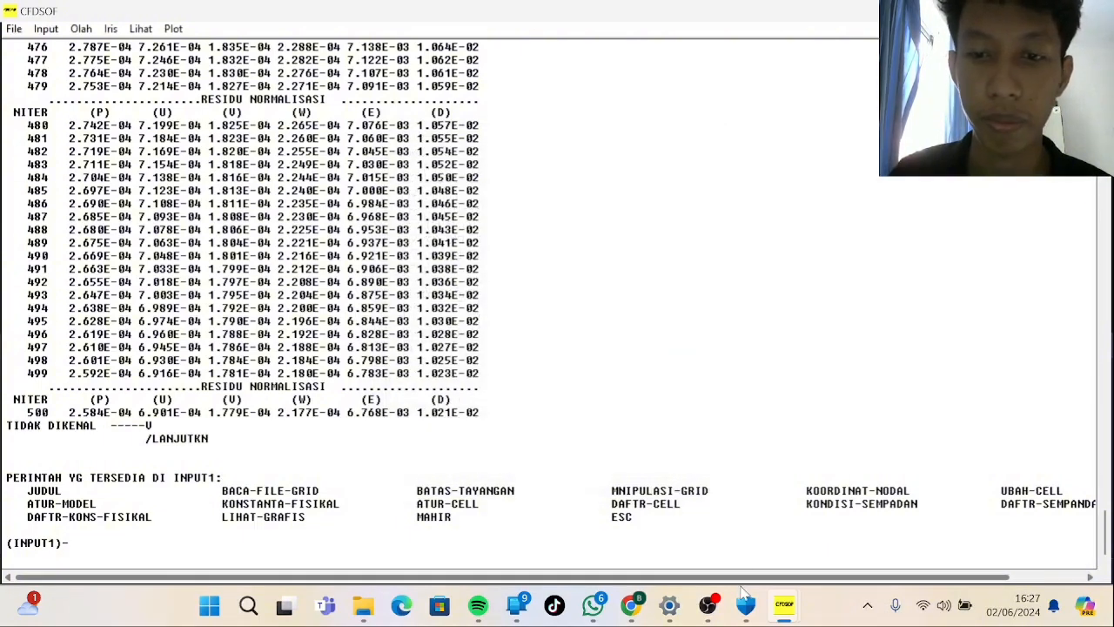
Examine the total pressure contour in graphics window 2 at full size from a slightly rotated angle, and compare it with the velocity vector plot.
mouse_move(785, 603)
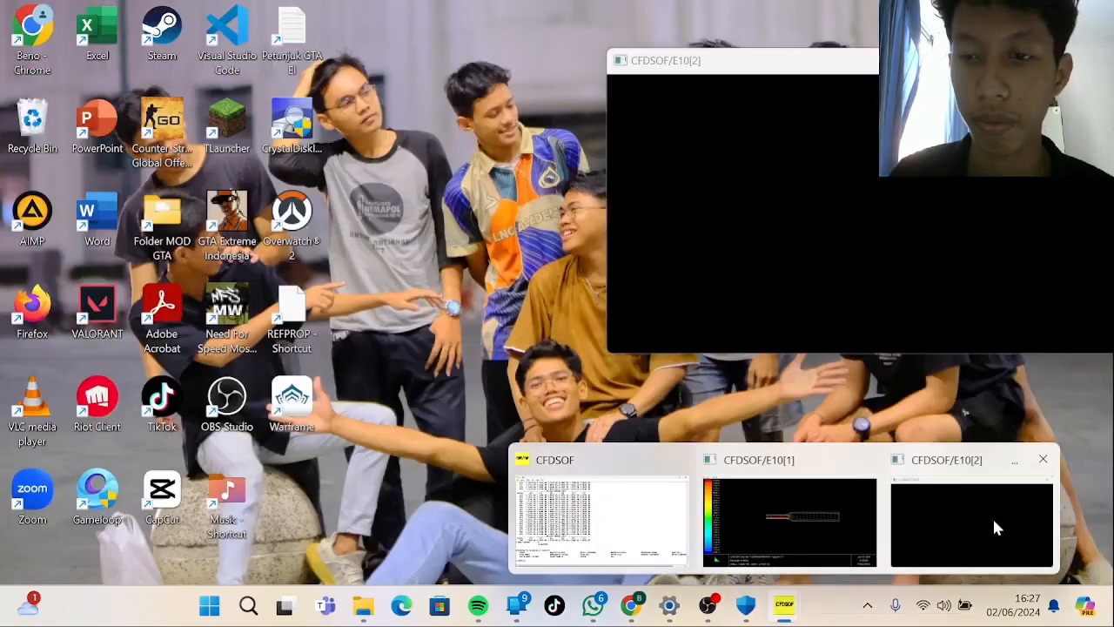
click(992, 520)
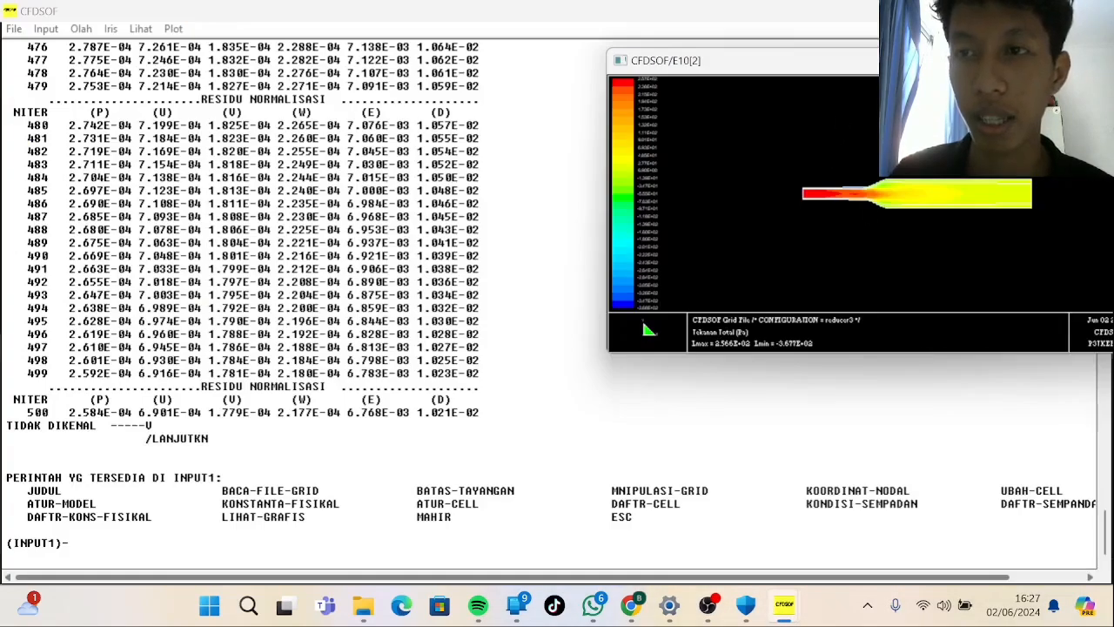
click(1086, 60)
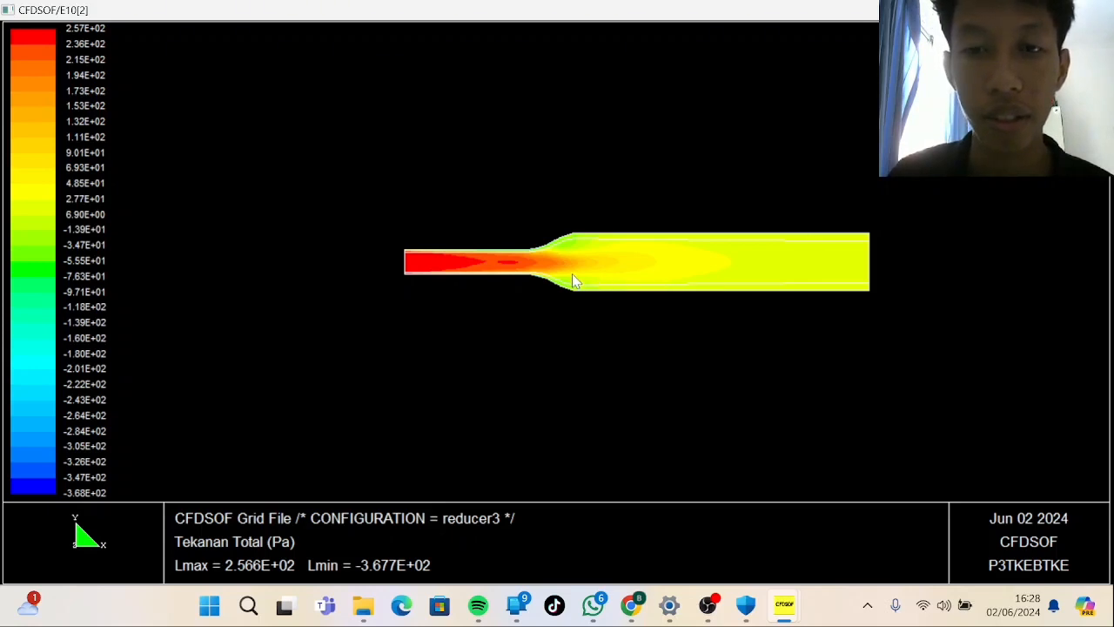
drag(603, 302, 644, 304)
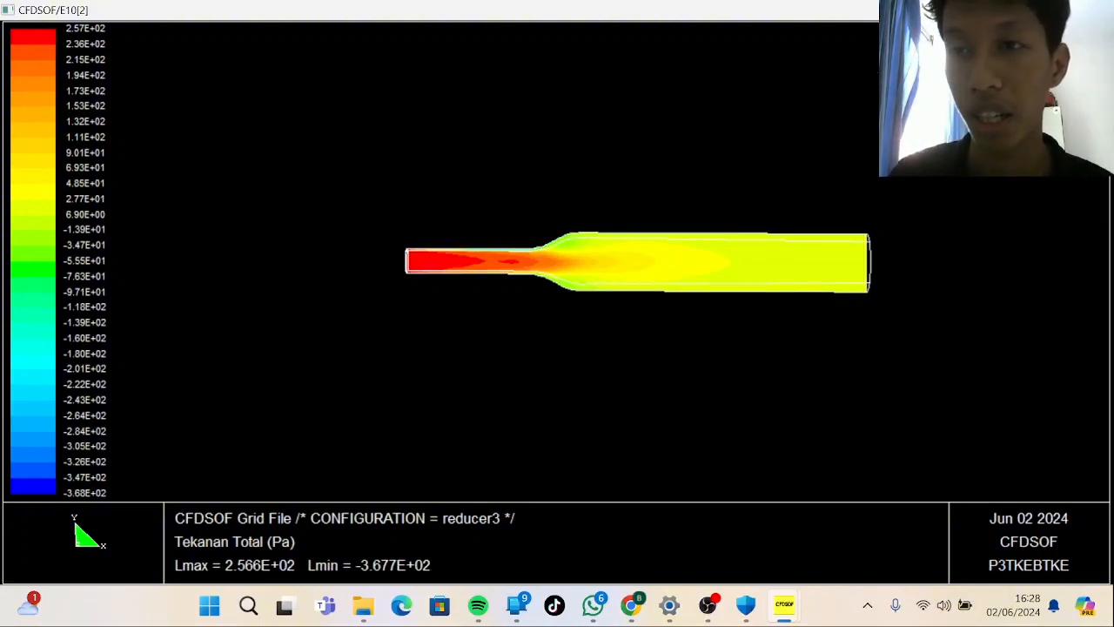
click(1014, 10)
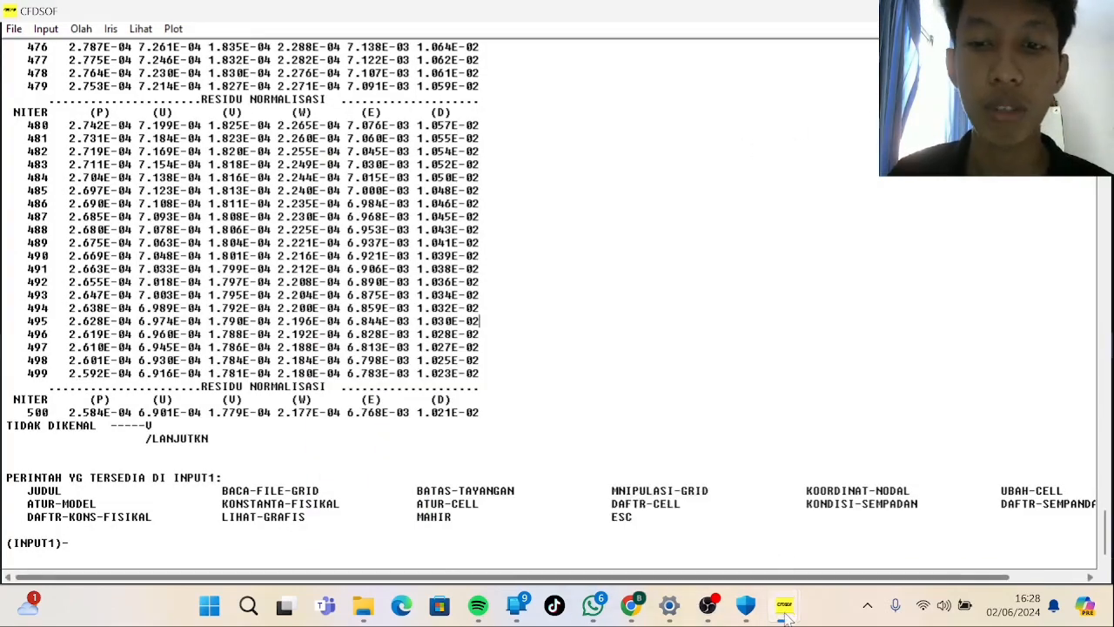
mouse_move(784, 600)
mouse_move(855, 537)
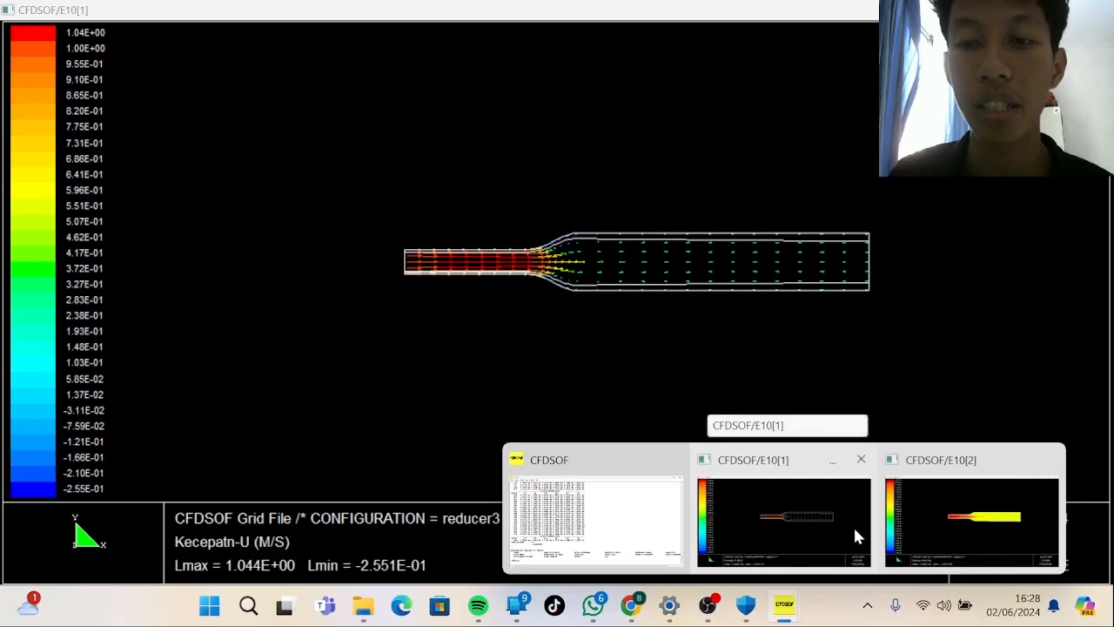